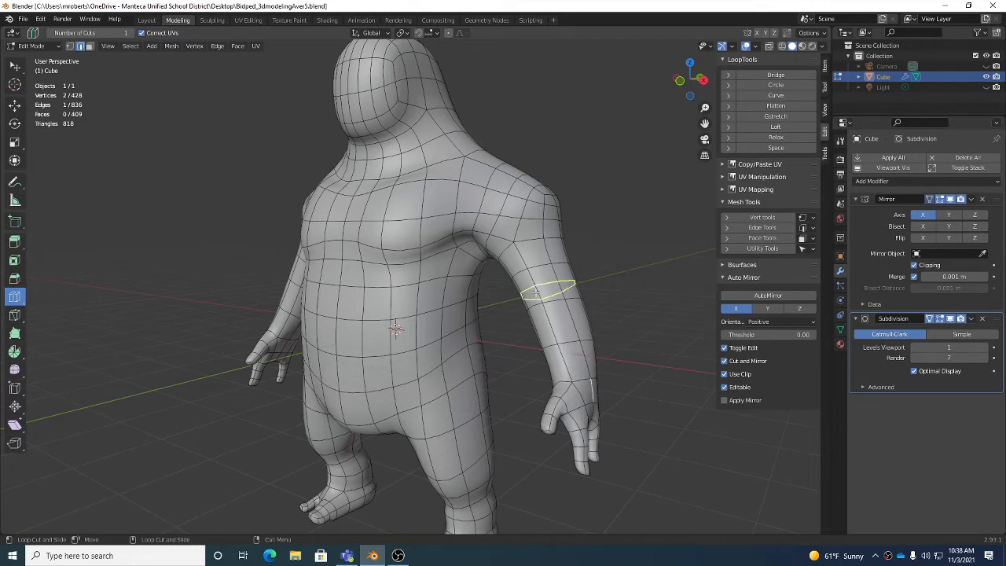
- Add two edge loops around the arm, one at the elbow and one on the forearm, with Loop Cut and Slide
{"action": "left_click", "coordinate": [558, 287]}
{"action": "left_click", "coordinate": [568, 319]}
{"action": "left_click", "coordinate": [568, 318]}
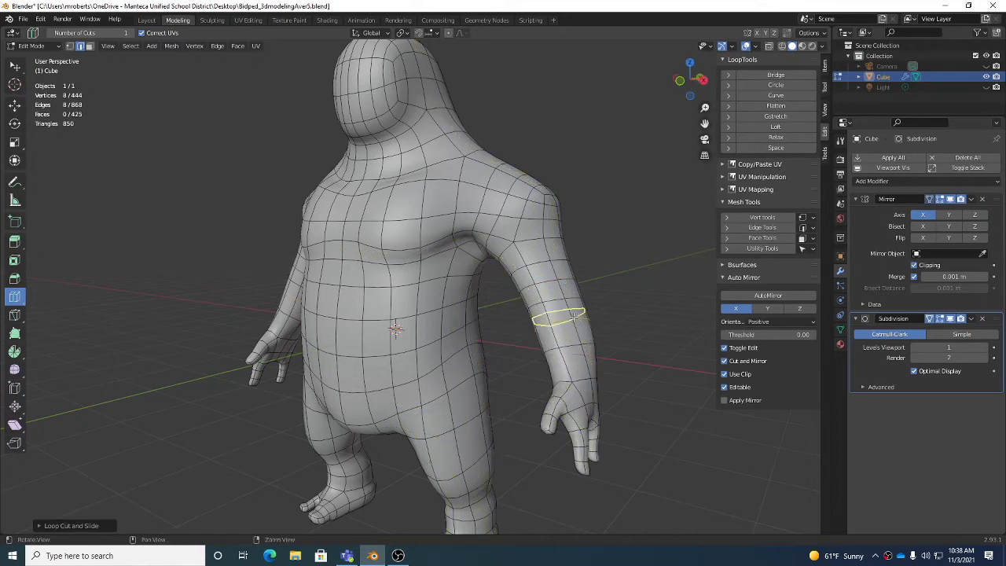
{"action": "middle_click_drag", "start_coordinate": [552, 312], "coordinate": [573, 316]}
{"action": "scroll", "coordinate": [573, 315], "scroll_direction": "up", "scroll_amount": 3}
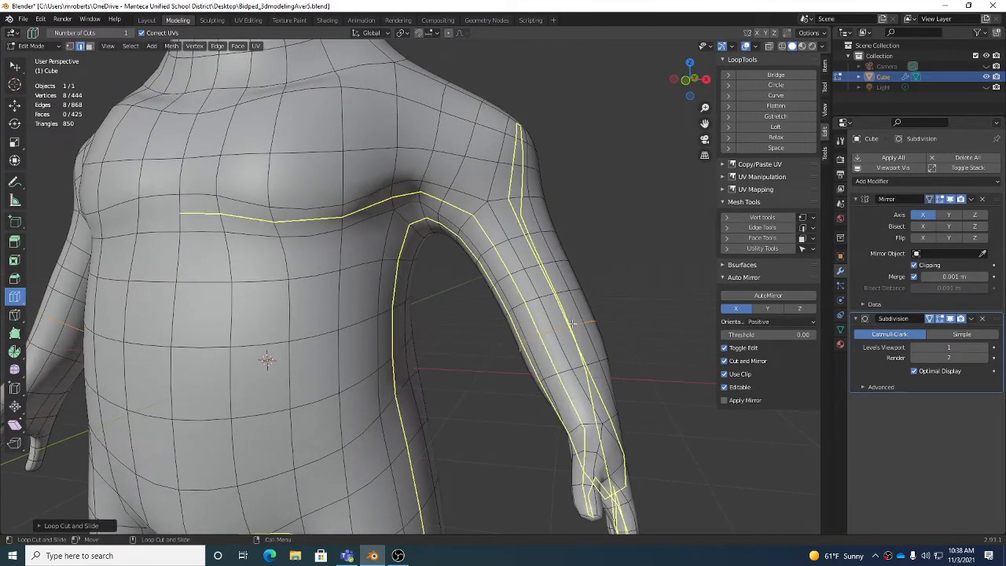
- Select the edge loop around the elbow and scale it down slightly to narrow the joint
{"action": "key", "text": "w"}
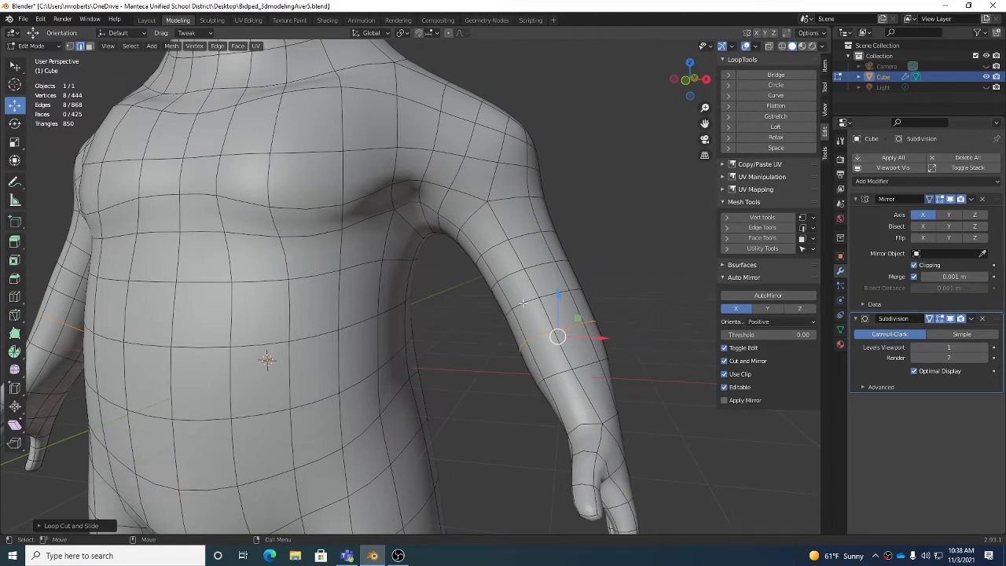
{"action": "left_click", "coordinate": [523, 302], "text": "alt"}
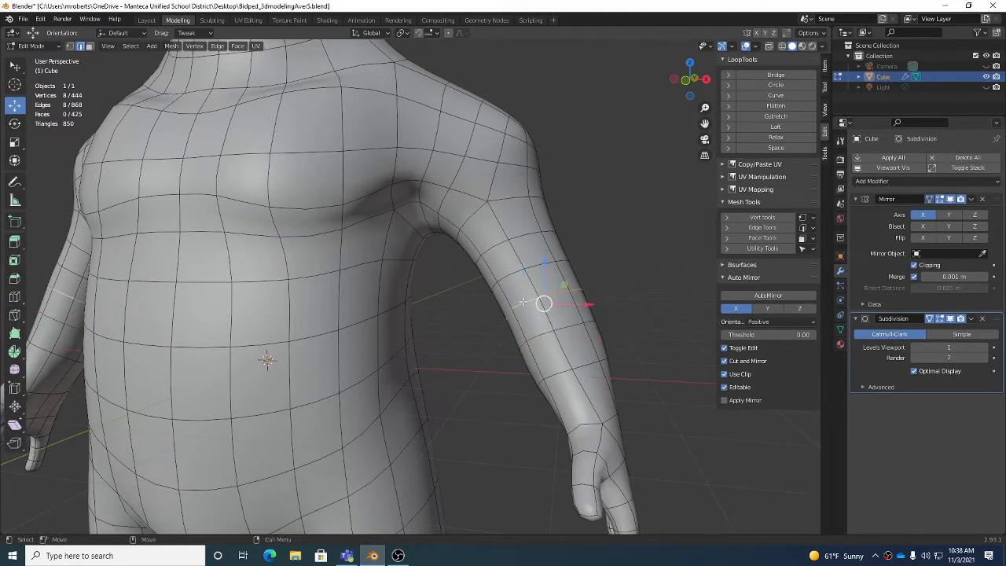
{"action": "key", "text": "r"}
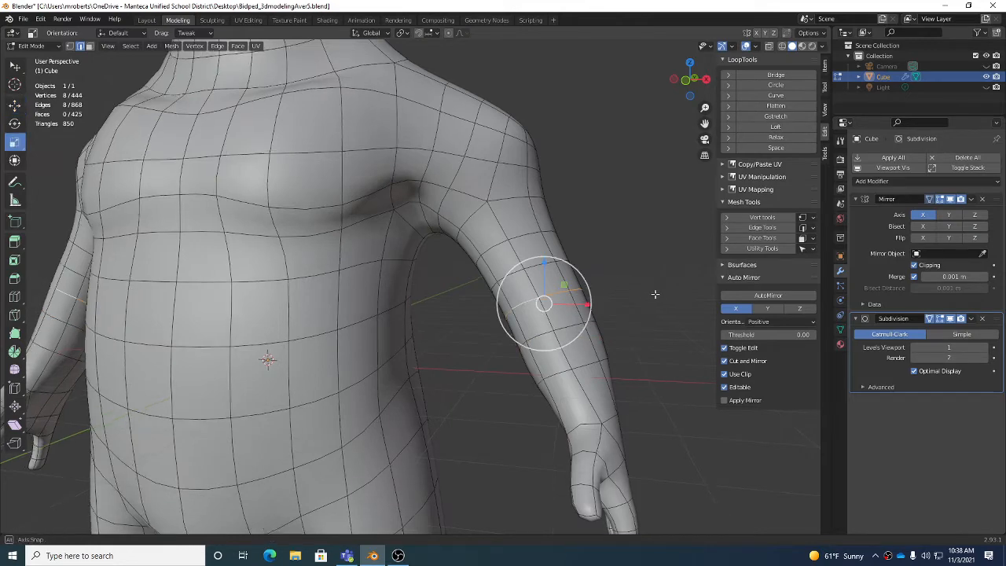
{"action": "middle_click_drag", "start_coordinate": [655, 287], "coordinate": [640, 302]}
{"action": "key", "text": "s"}
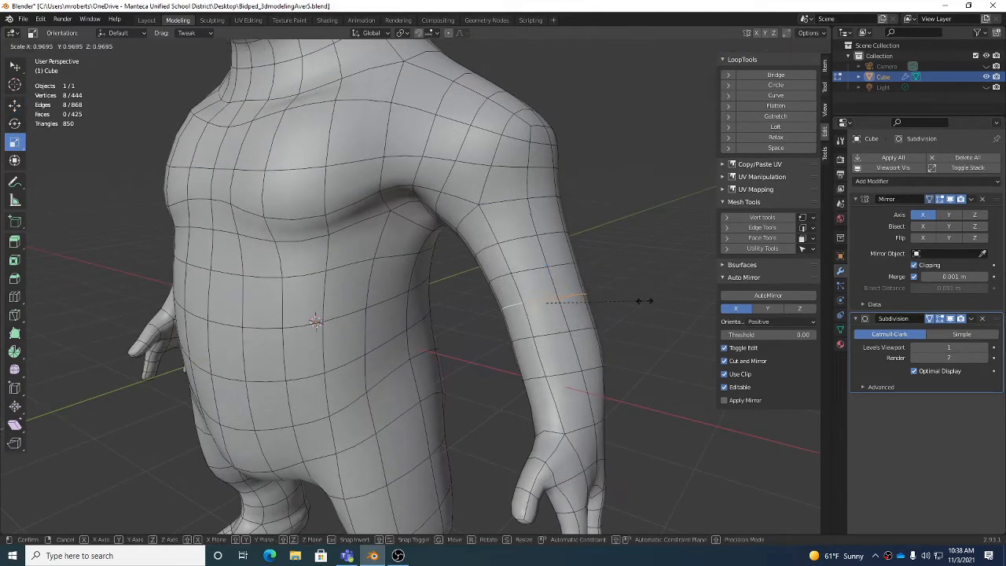
{"action": "left_click", "coordinate": [629, 303]}
{"action": "middle_click_drag", "start_coordinate": [667, 307], "coordinate": [628, 340]}
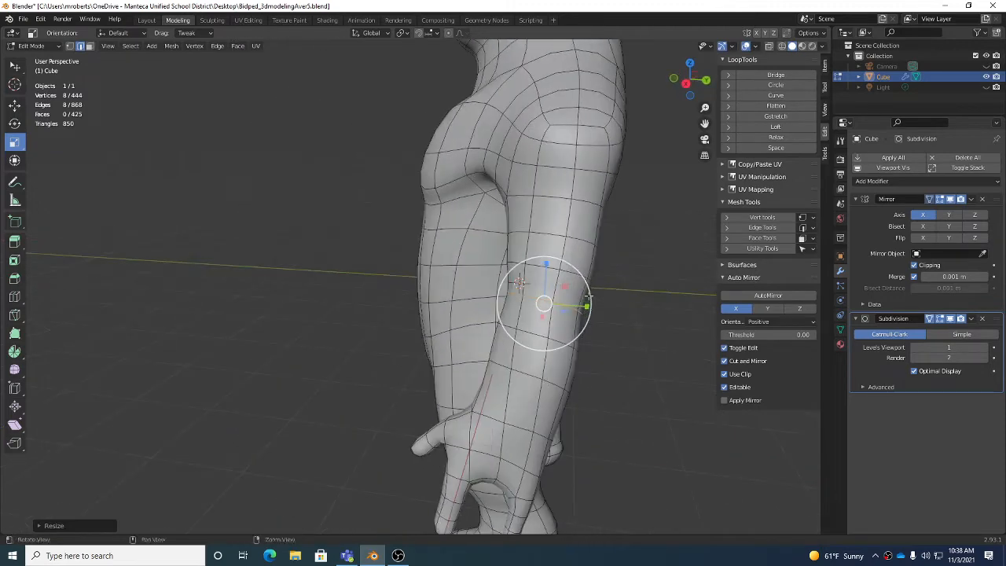
- Resize the edge loop on the lower forearm and move it down toward the wrist
{"action": "middle_click_drag", "start_coordinate": [529, 377], "coordinate": [622, 367]}
{"action": "key", "text": "s"}
{"action": "left_click", "coordinate": [636, 359]}
{"action": "key", "text": "g"}
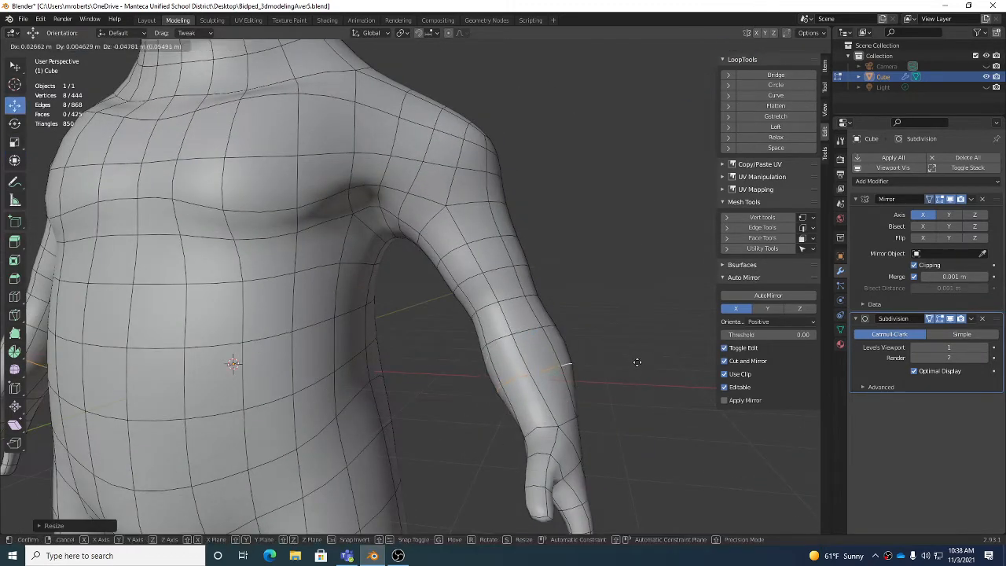
{"action": "left_click", "coordinate": [647, 383]}
- Move the mid-forearm edge loop and the elbow edge loop above it down along the arm
{"action": "left_click", "coordinate": [536, 329], "text": "alt"}
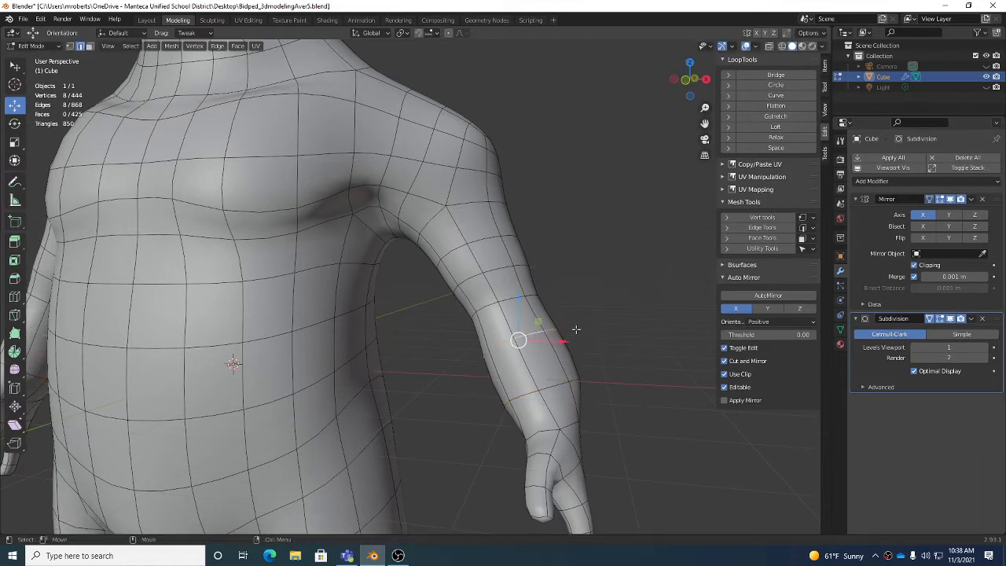
{"action": "key", "text": "g"}
{"action": "left_click", "coordinate": [635, 333]}
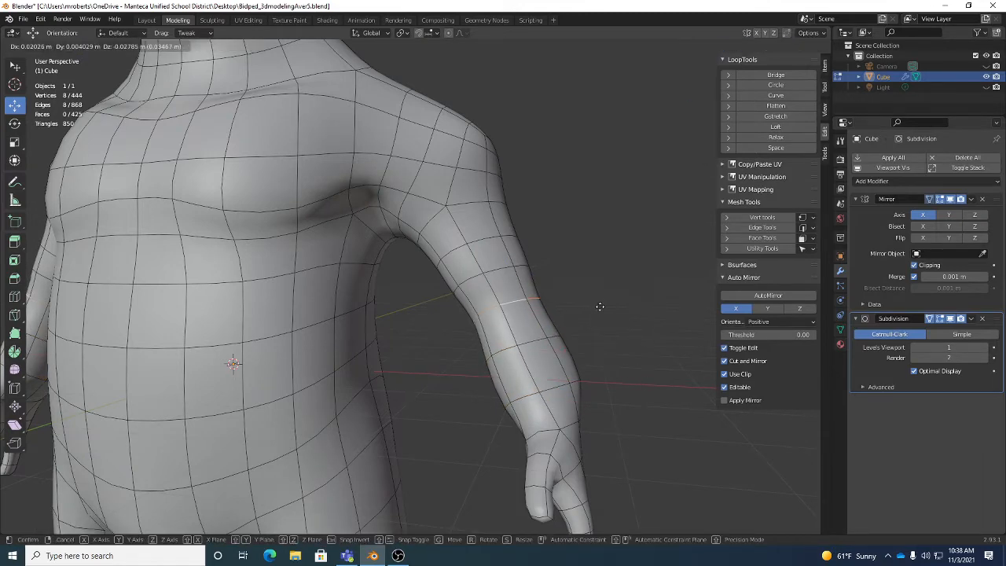
{"action": "middle_click_drag", "start_coordinate": [591, 300], "coordinate": [552, 301]}
{"action": "left_click", "coordinate": [647, 341]}
{"action": "middle_click_drag", "start_coordinate": [481, 372], "coordinate": [497, 364]}
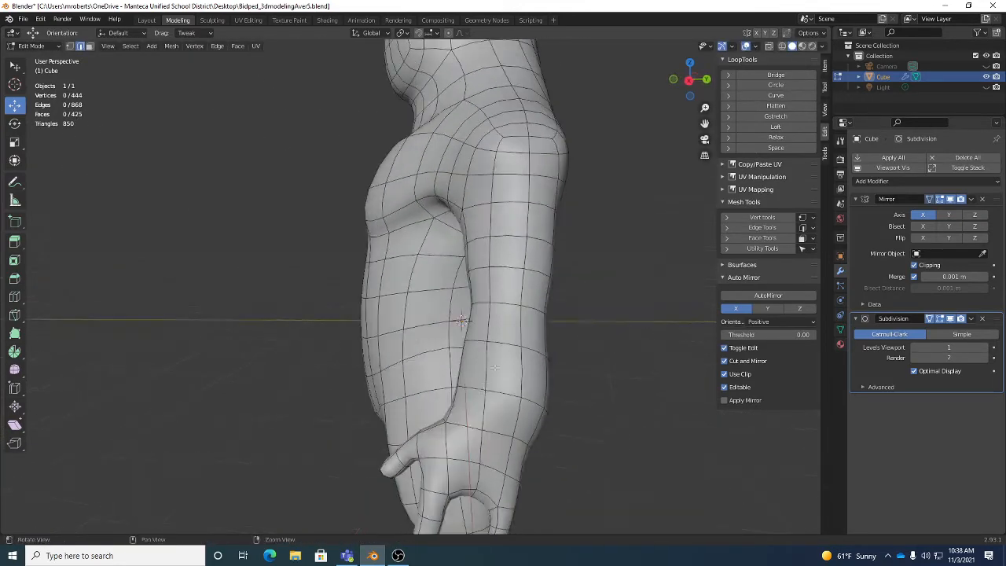
- Reposition the lower forearm edge loop and the edges of the loop above it to refine the arm's side profile
{"action": "left_click", "coordinate": [506, 394], "text": "alt"}
{"action": "key", "text": "g"}
{"action": "left_click", "coordinate": [610, 372]}
{"action": "left_click", "coordinate": [509, 344], "text": "alt"}
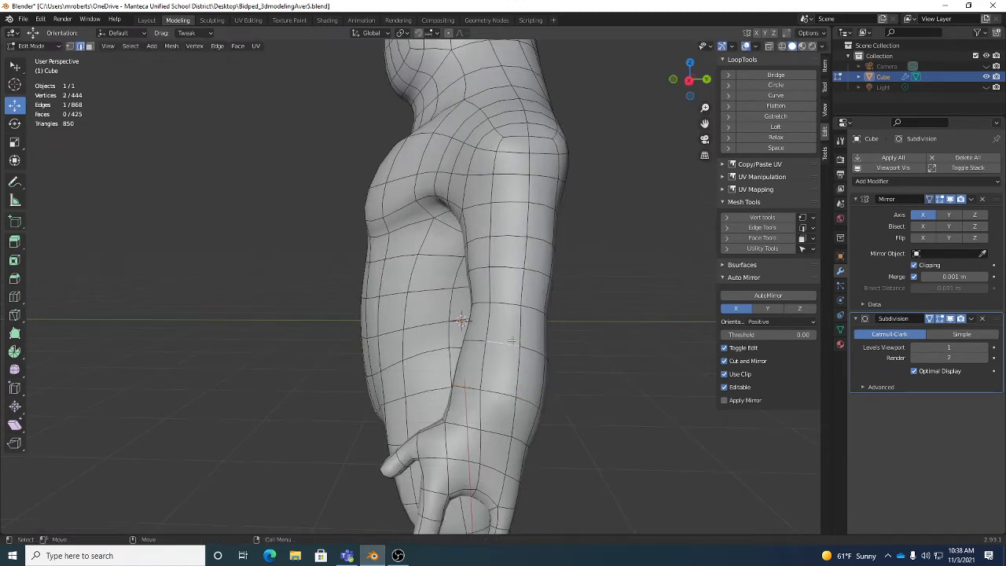
{"action": "key", "text": "g"}
{"action": "left_click", "coordinate": [625, 357]}
{"action": "left_click", "coordinate": [625, 357]}
{"action": "left_click_drag", "start_coordinate": [591, 346], "coordinate": [618, 327], "text": "alt"}
{"action": "scroll", "coordinate": [618, 326], "scroll_direction": "down", "scroll_amount": 5}
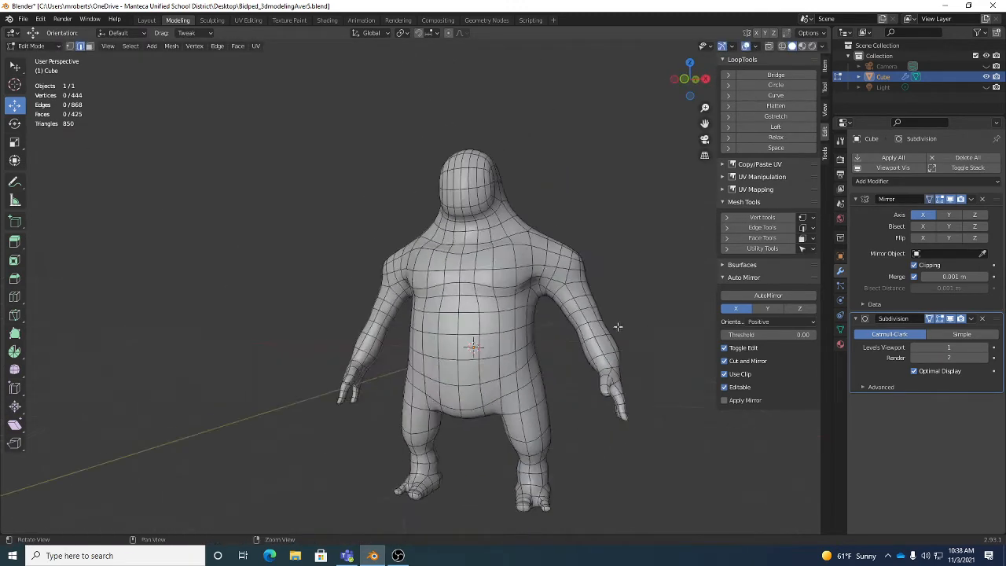
- Select the row of faces across the eye area of the head using Circle Select
{"action": "middle_click_drag", "start_coordinate": [612, 336], "coordinate": [501, 272]}
{"action": "scroll", "coordinate": [509, 228], "scroll_direction": "up", "scroll_amount": 6}
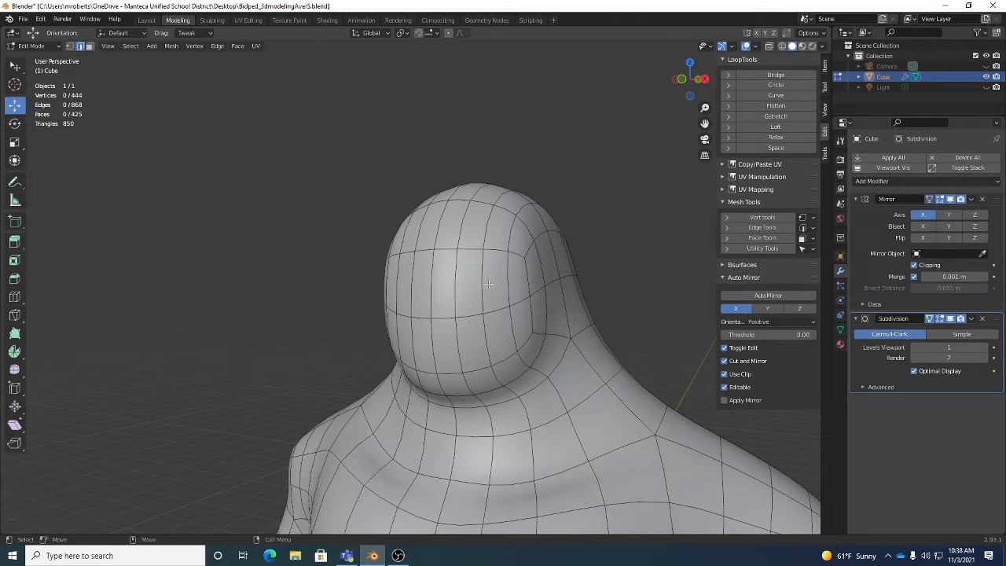
{"action": "middle_click_drag", "start_coordinate": [455, 281], "coordinate": [500, 289]}
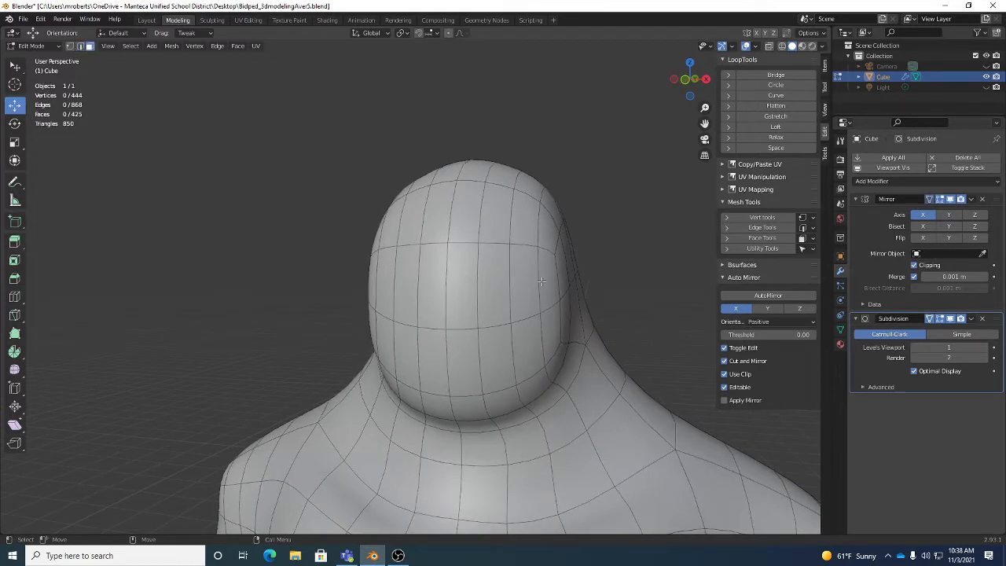
{"action": "left_click", "coordinate": [544, 281]}
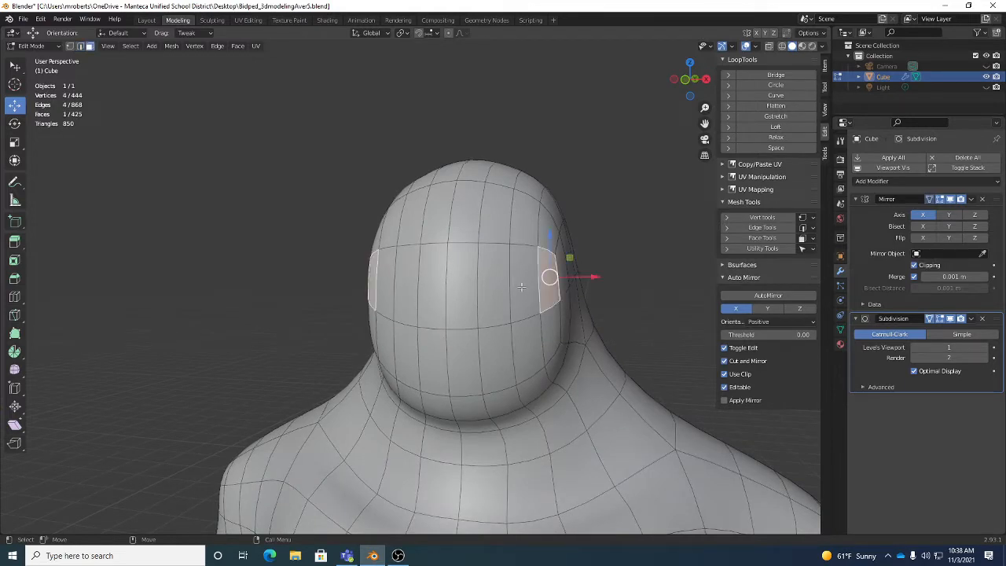
{"action": "key", "text": "w"}
{"action": "key", "text": "w"}
{"action": "key", "text": "w"}
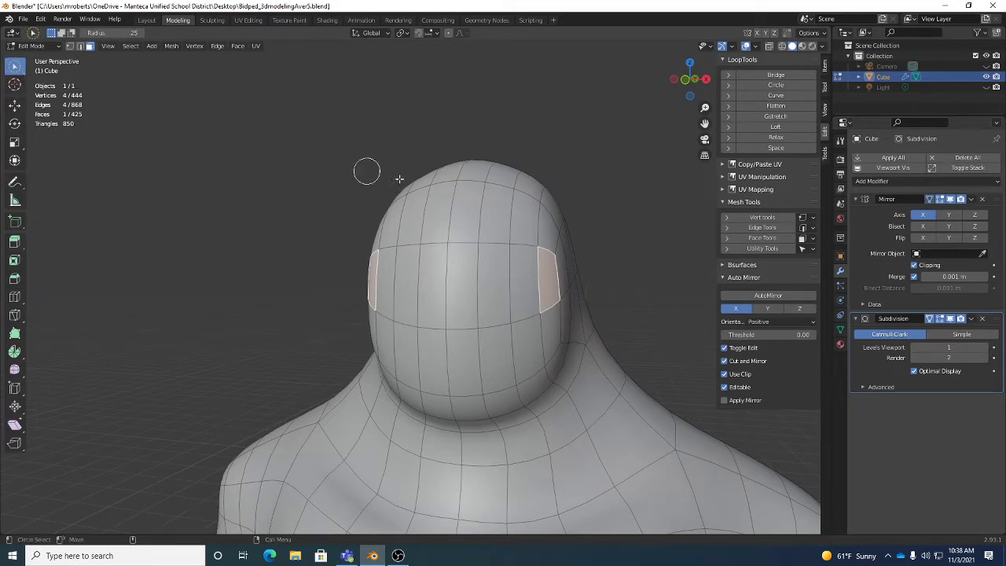
{"action": "left_click_drag", "start_coordinate": [538, 280], "coordinate": [465, 278]}
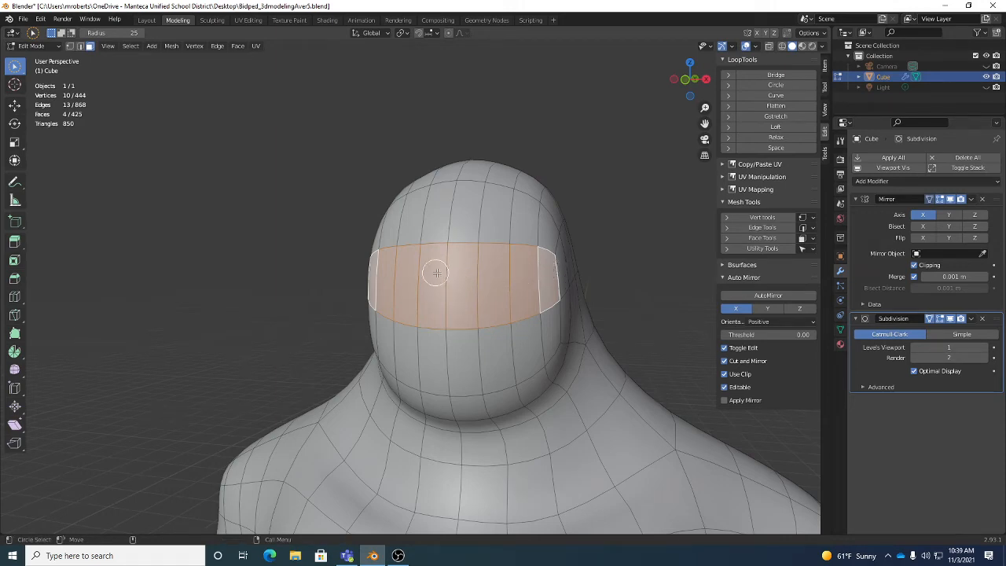
{"action": "scroll", "coordinate": [579, 312], "scroll_direction": "down", "scroll_amount": 7}
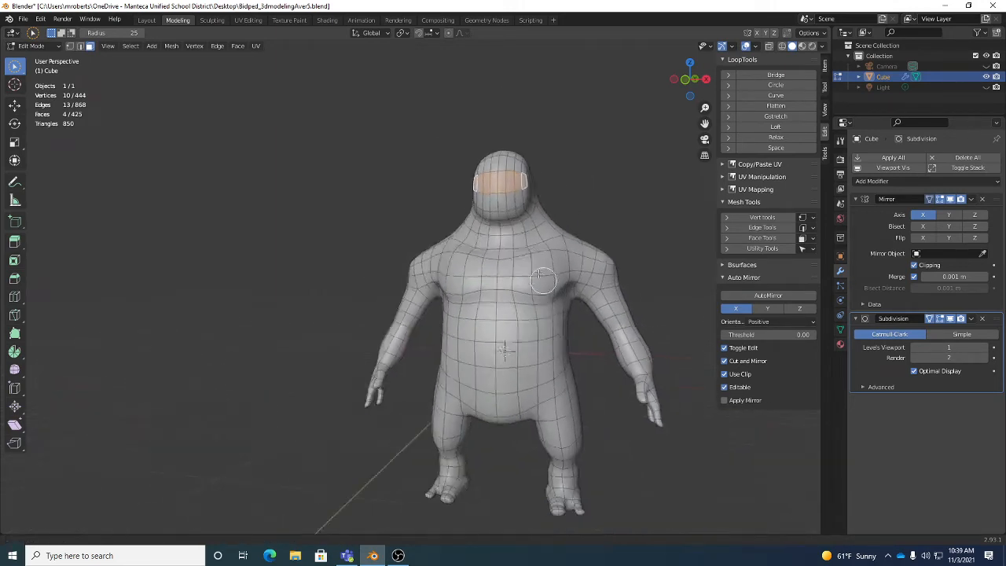
{"action": "middle_click_drag", "start_coordinate": [542, 281], "coordinate": [516, 287]}
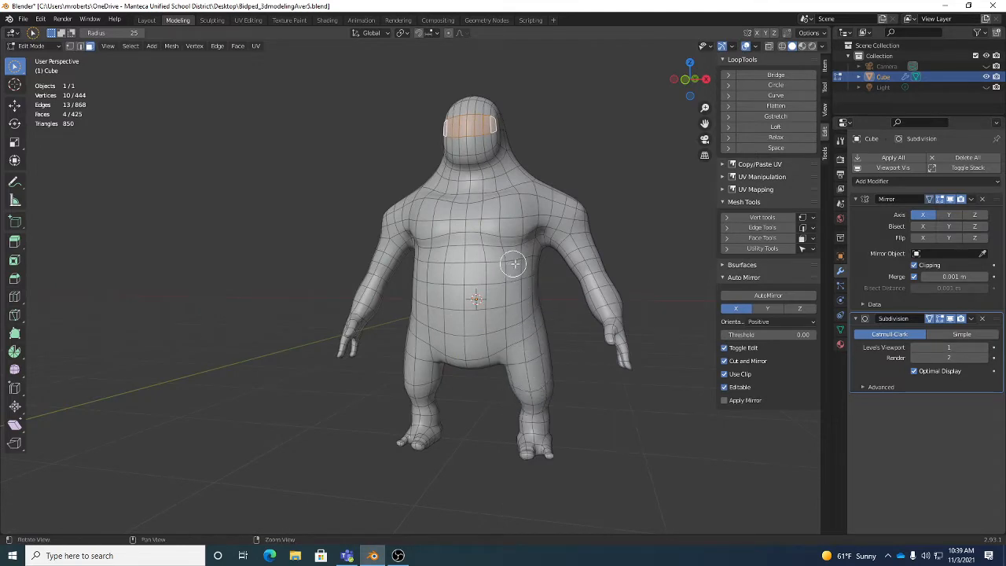
{"action": "scroll", "coordinate": [523, 275], "scroll_direction": "up", "scroll_amount": 8}
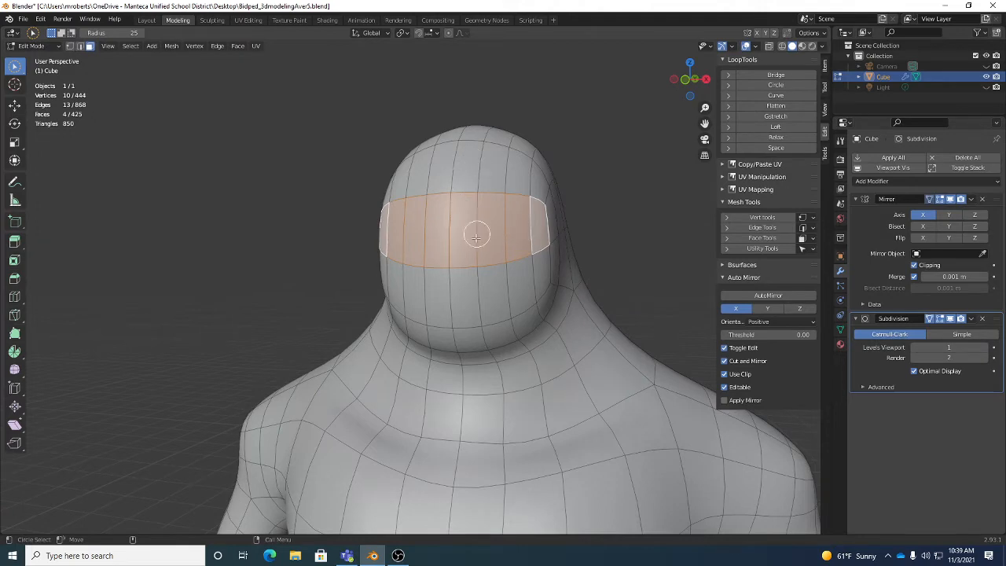
{"action": "mouse_move", "coordinate": [558, 347]}
{"action": "middle_mouse_down", "text": "shift"}
{"action": "mouse_move", "coordinate": [562, 282]}
{"action": "mouse_move", "coordinate": [575, 298]}
{"action": "mouse_move", "coordinate": [568, 348]}
{"action": "mouse_move", "coordinate": [557, 341]}
{"action": "middle_mouse_up", "text": "shift"}
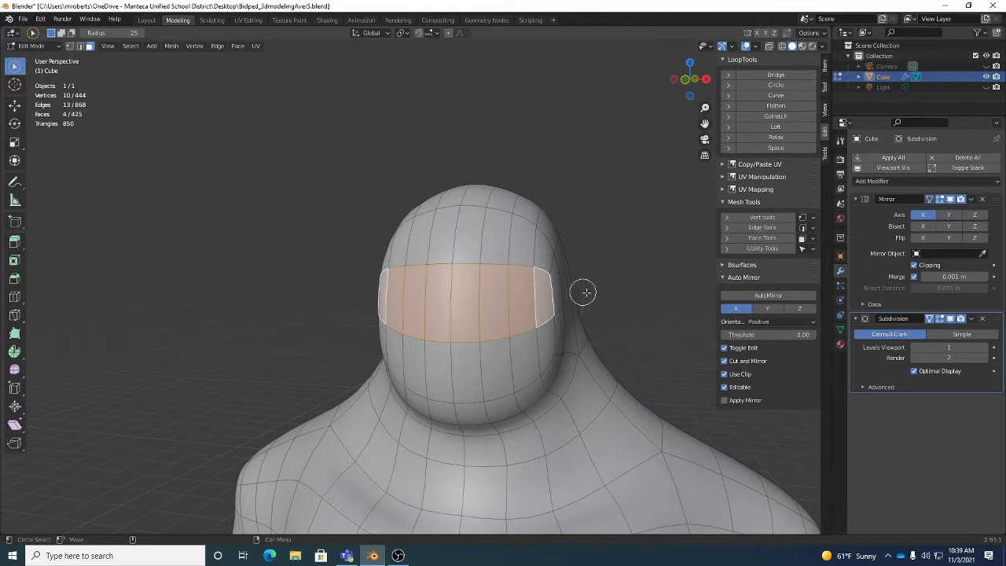
- Select the two stacked faces at the side edge of the face with Circle Select
{"action": "middle_click_drag", "start_coordinate": [584, 292], "coordinate": [565, 265]}
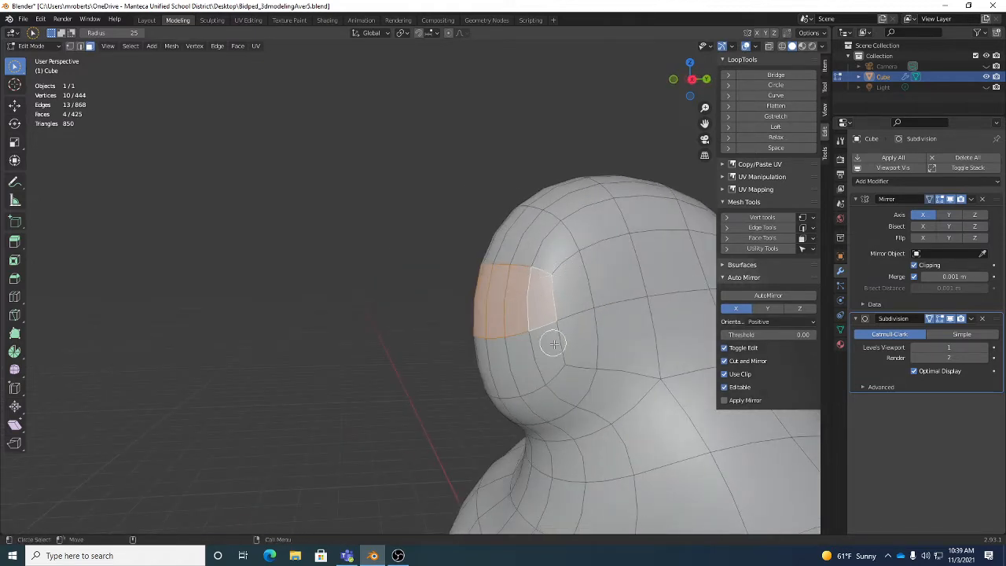
{"action": "left_click", "coordinate": [547, 303]}
{"action": "left_click", "coordinate": [544, 345]}
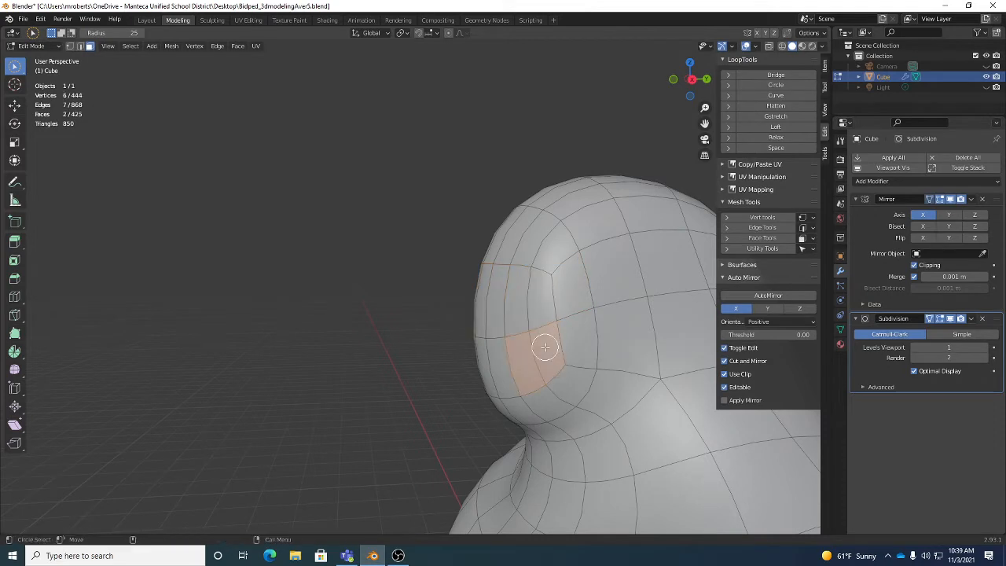
{"action": "left_click", "coordinate": [539, 307]}
{"action": "scroll", "coordinate": [539, 309], "scroll_direction": "up", "scroll_amount": 4}
{"action": "left_click", "coordinate": [556, 350]}
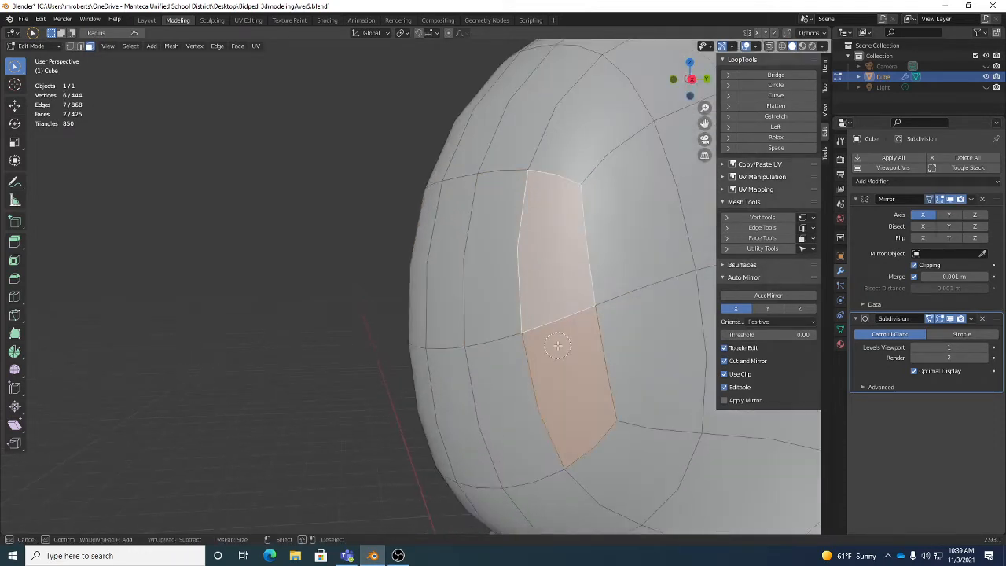
{"action": "scroll", "coordinate": [563, 331], "scroll_direction": "down", "scroll_amount": 2}
- Select the edge loop across the top of the face in edge mode and move it up toward the crown
{"action": "key", "text": "w"}
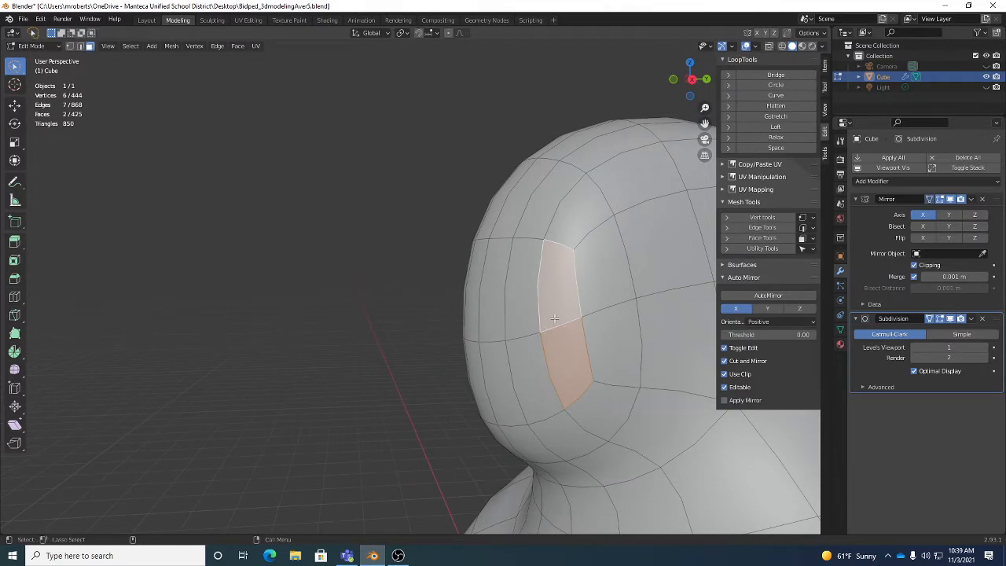
{"action": "left_click", "coordinate": [529, 240], "text": "alt"}
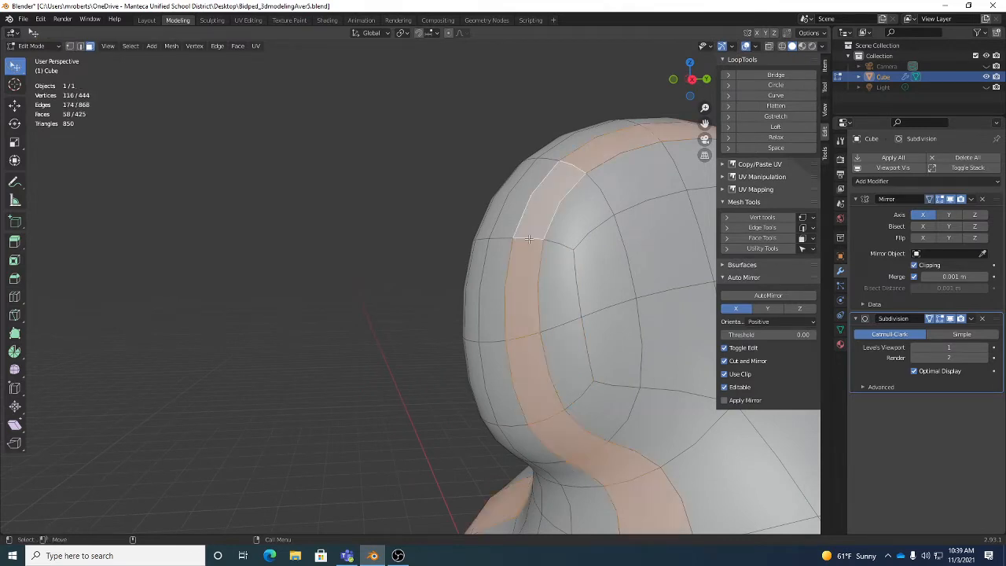
{"action": "key", "text": "2"}
{"action": "left_click", "coordinate": [528, 239], "text": "alt"}
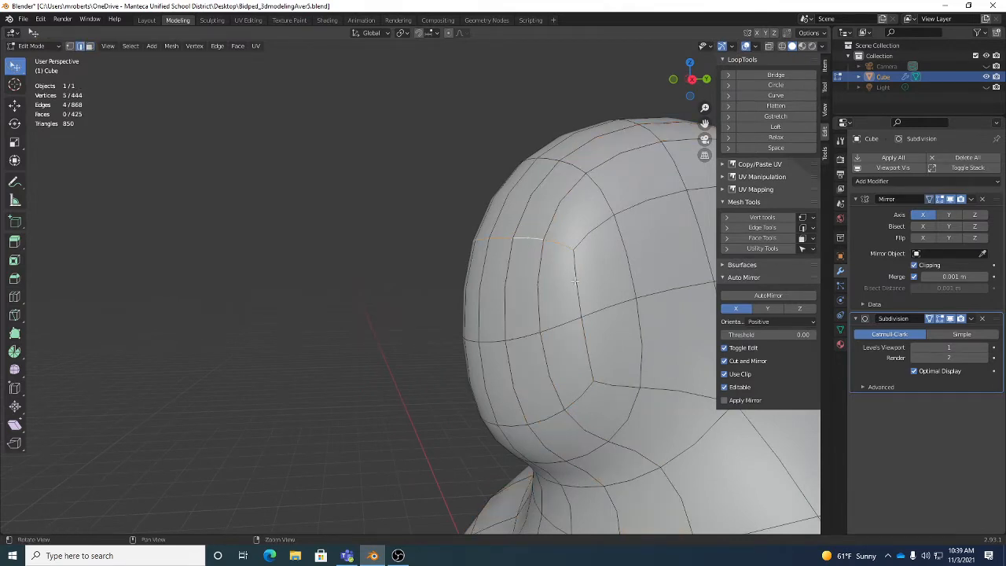
{"action": "middle_click_drag", "start_coordinate": [529, 240], "coordinate": [559, 293]}
{"action": "key", "text": "w"}
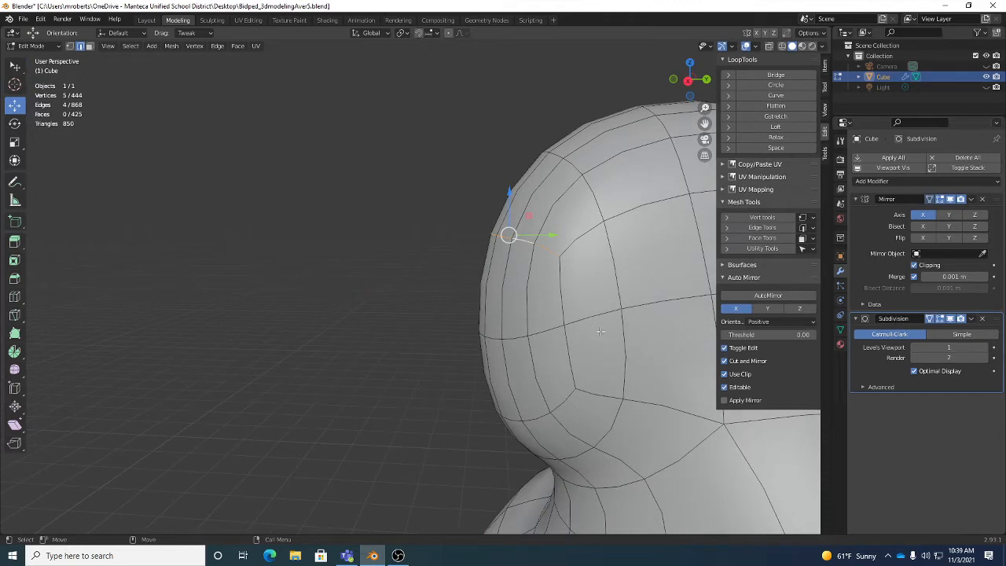
{"action": "middle_click_drag", "start_coordinate": [555, 264], "coordinate": [570, 292]}
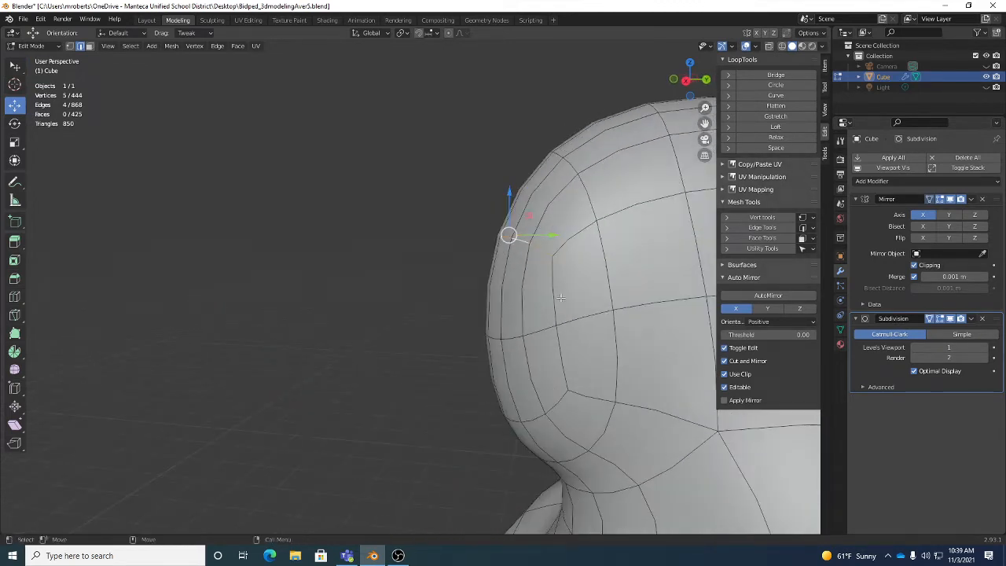
{"action": "key", "text": "g"}
{"action": "left_click", "coordinate": [553, 336]}
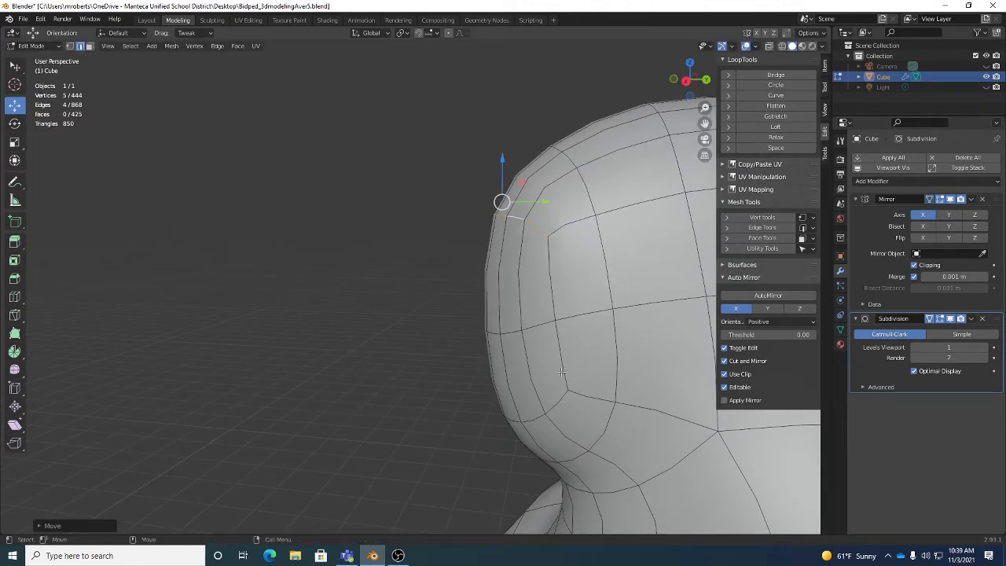
- Reposition the edge loop along the bottom of the face
{"action": "middle_click_drag", "start_coordinate": [556, 402], "coordinate": [569, 186]}
{"action": "key", "text": "g"}
{"action": "left_click", "coordinate": [598, 303]}
- Highlight the edge loops along the top and bottom of the face to examine its outline, and clear the selection
{"action": "left_click", "coordinate": [546, 155], "text": "alt"}
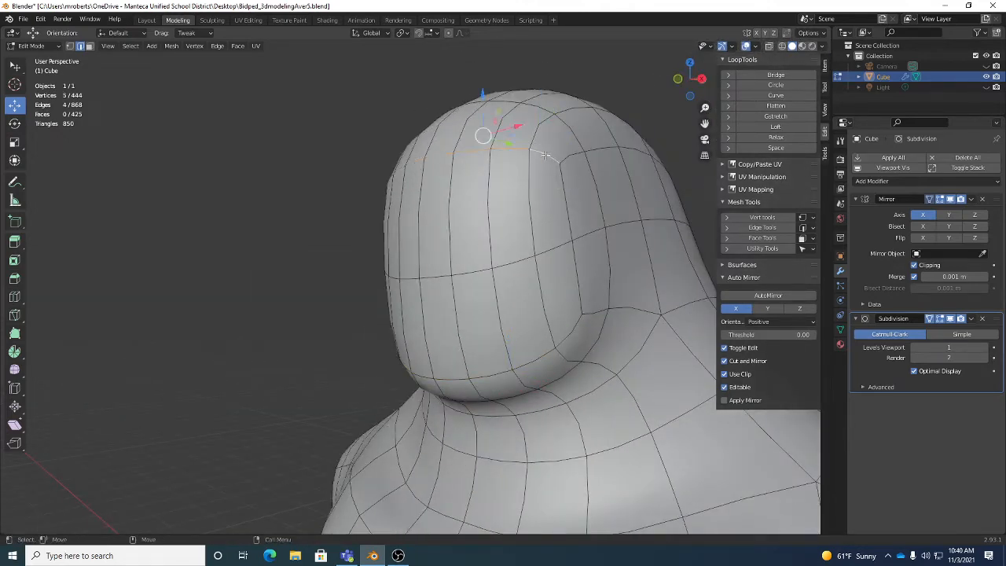
{"action": "left_click", "coordinate": [574, 327], "text": "alt+shift"}
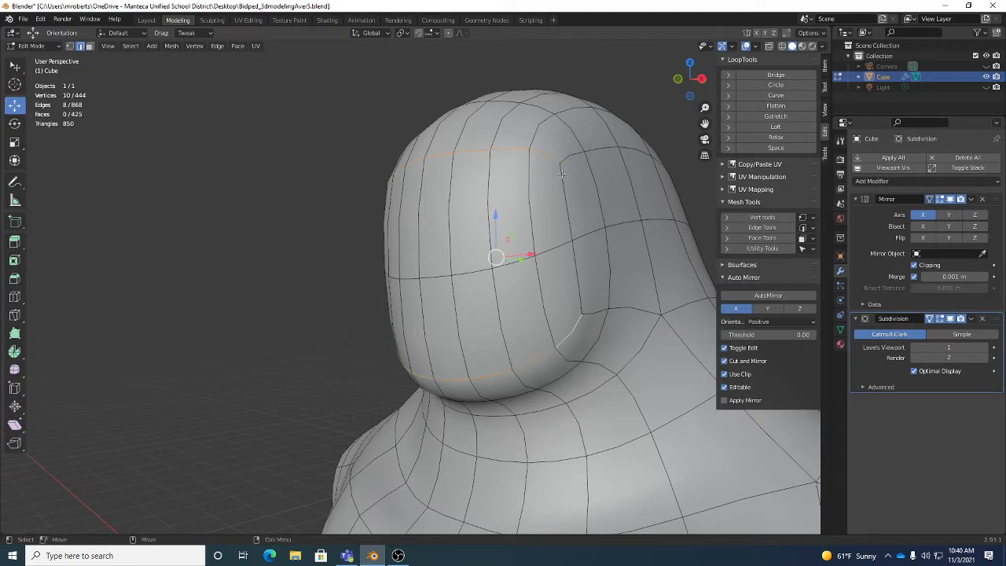
{"action": "left_click", "coordinate": [299, 178]}
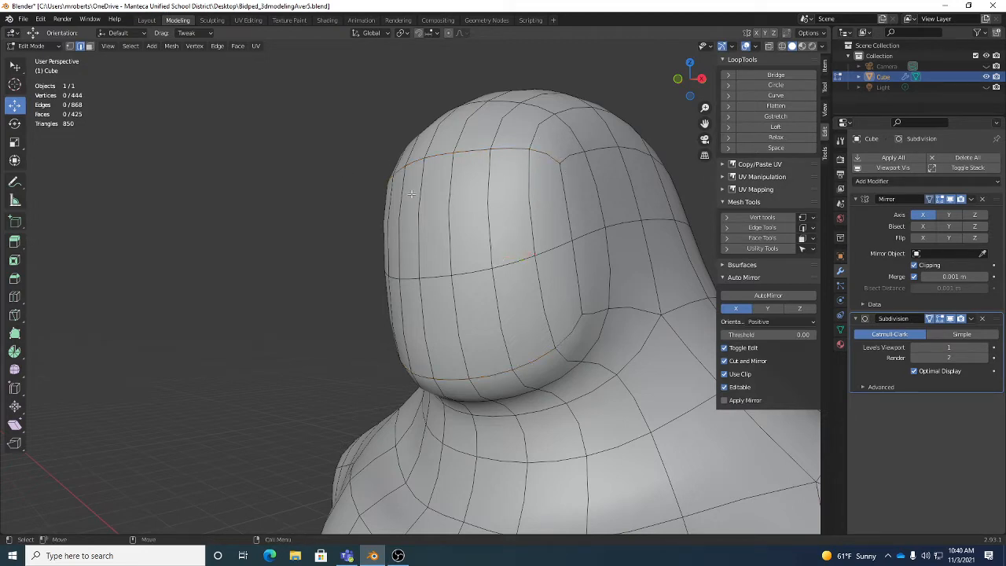
{"action": "middle_click_drag", "start_coordinate": [299, 177], "coordinate": [556, 208]}
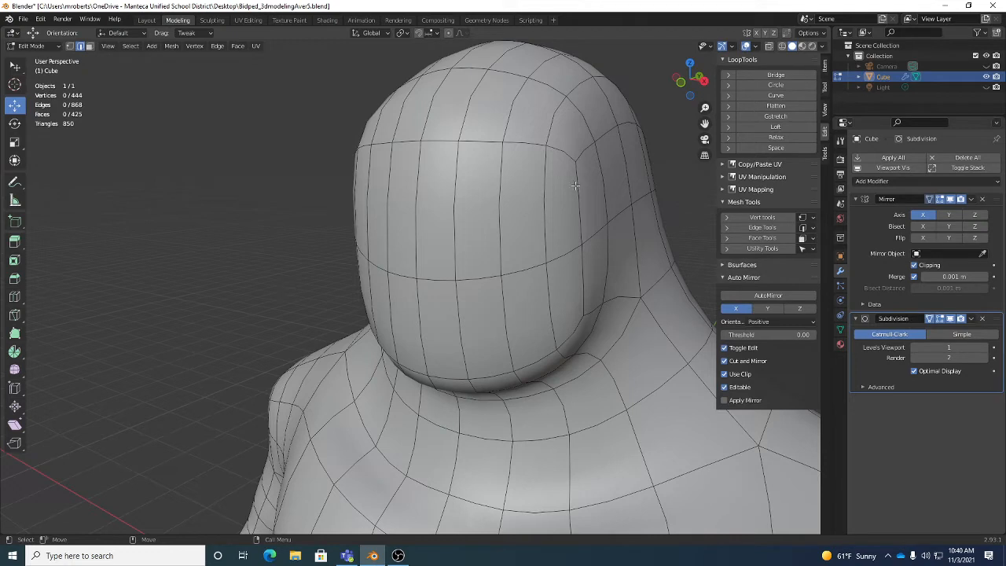
- Add three horizontal loop cuts around the head: one across the upper face, one across the lower face, and one just above the middle loop
{"action": "left_click", "coordinate": [15, 298]}
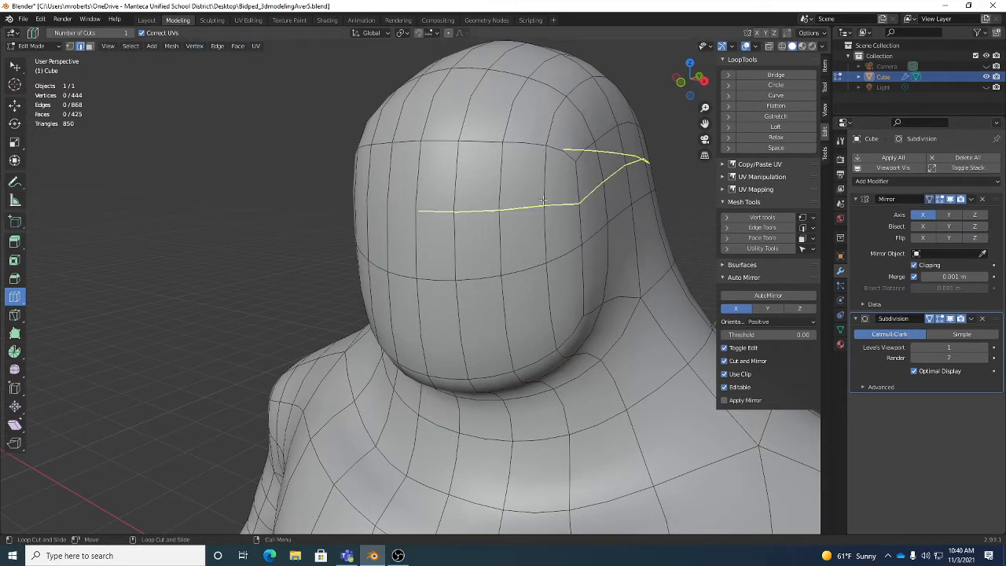
{"action": "left_click_drag", "start_coordinate": [542, 204], "coordinate": [542, 209]}
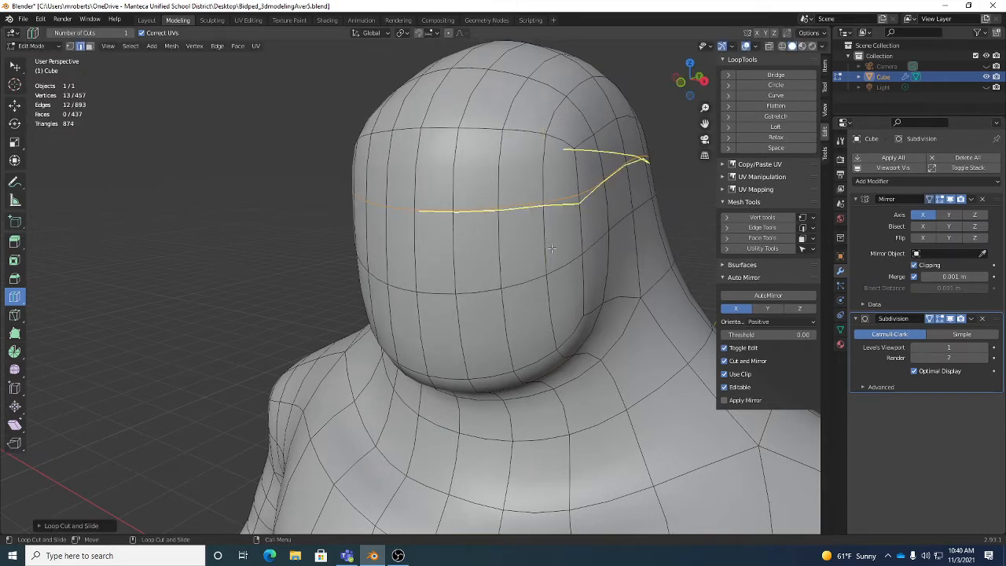
{"action": "left_click", "coordinate": [552, 299]}
{"action": "left_click", "coordinate": [547, 229]}
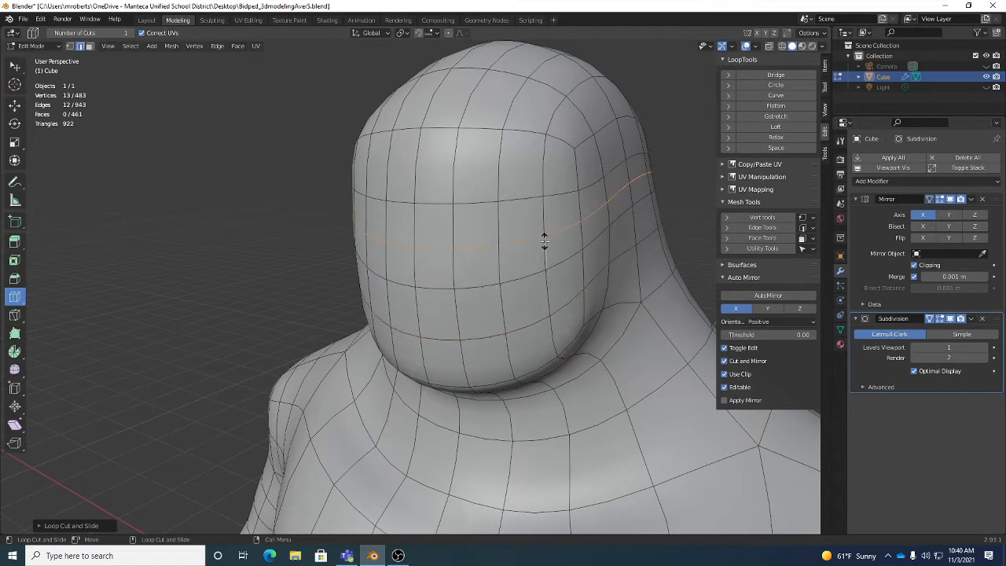
{"action": "key", "text": "w"}
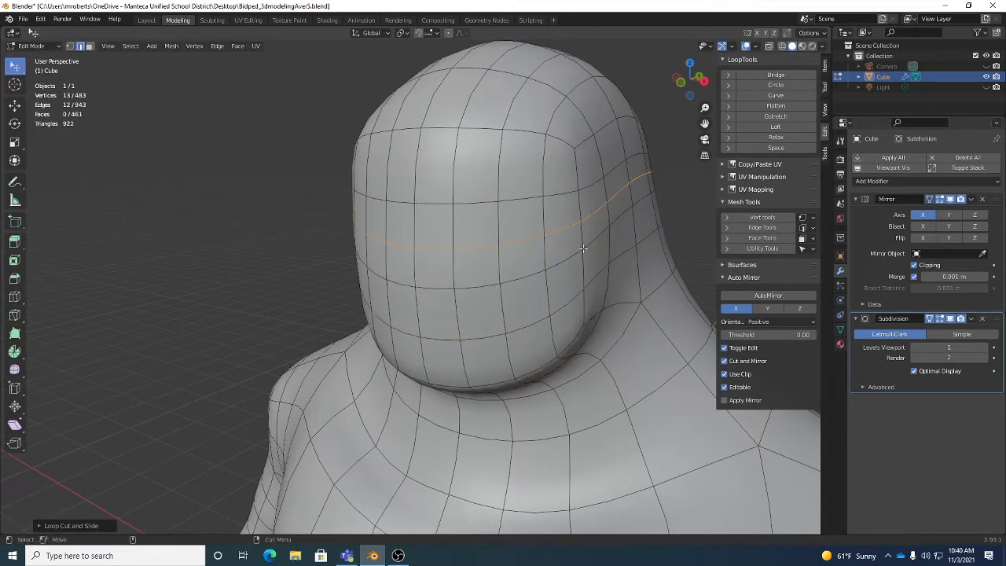
- Examine the new loops around the head and highlight the vertical column of five faces along the outer side of the face
{"action": "middle_click_drag", "start_coordinate": [626, 220], "coordinate": [530, 122]}
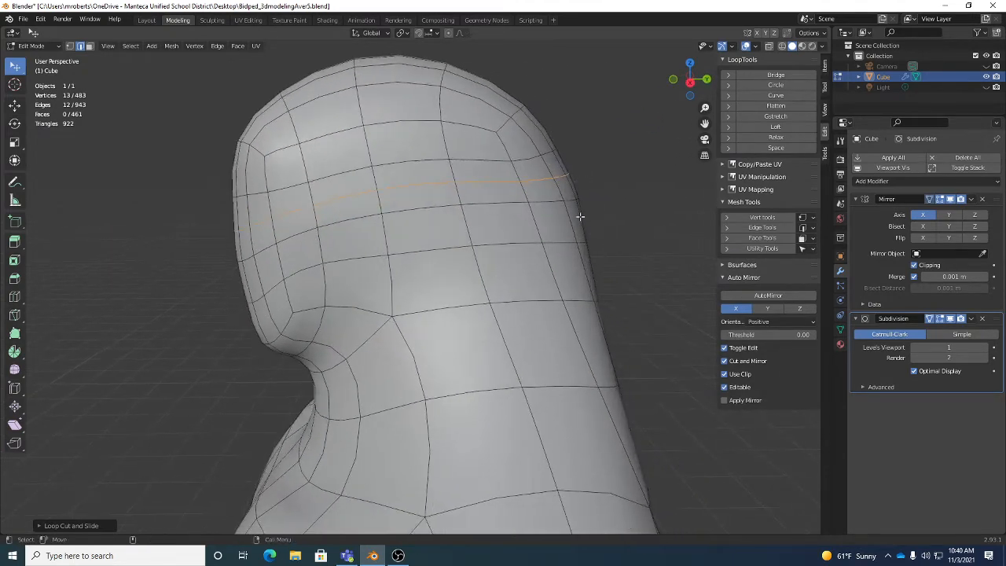
{"action": "middle_click_drag", "start_coordinate": [550, 271], "coordinate": [508, 175]}
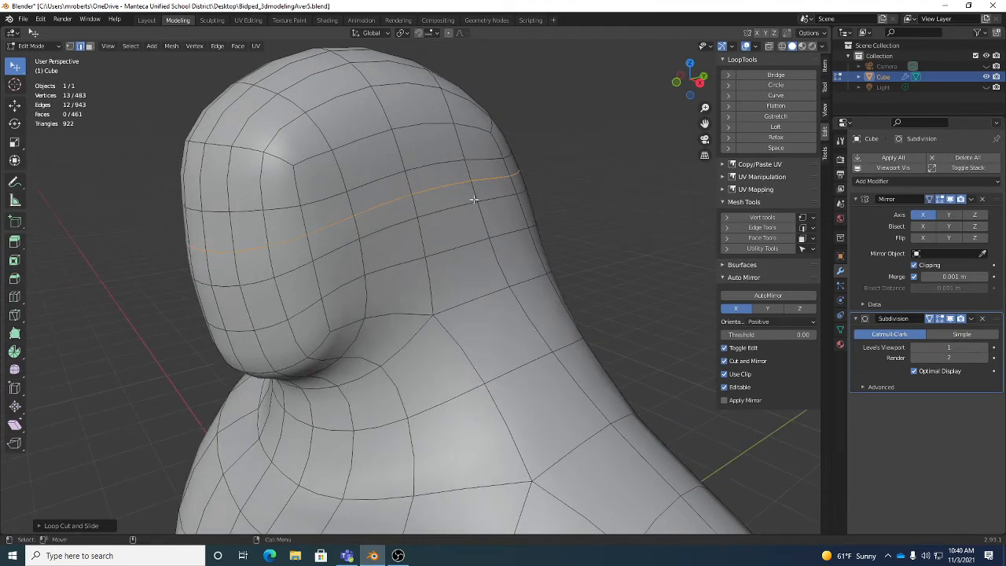
{"action": "middle_click_drag", "start_coordinate": [462, 199], "coordinate": [366, 213]}
{"action": "key", "text": "3"}
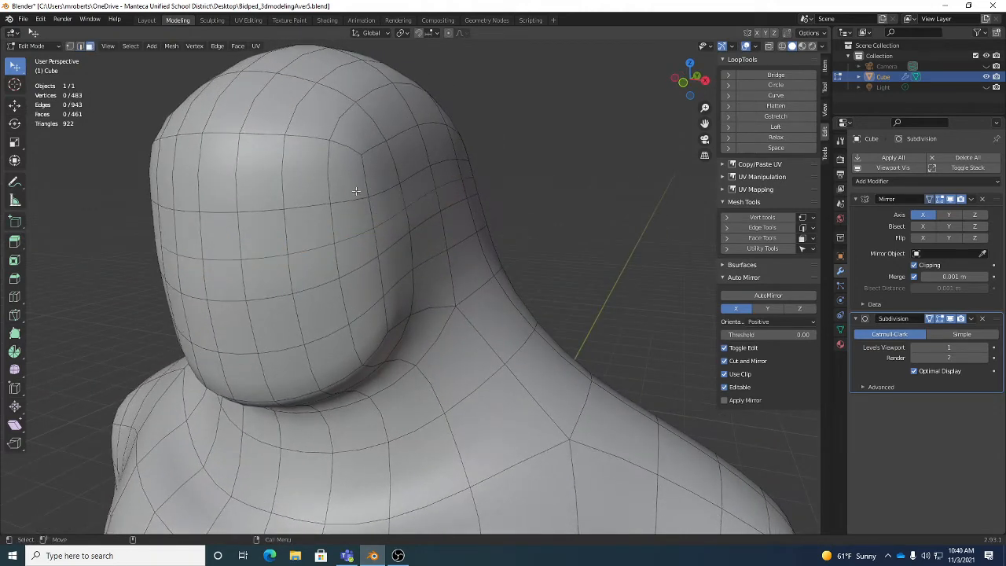
{"action": "left_click", "coordinate": [338, 170]}
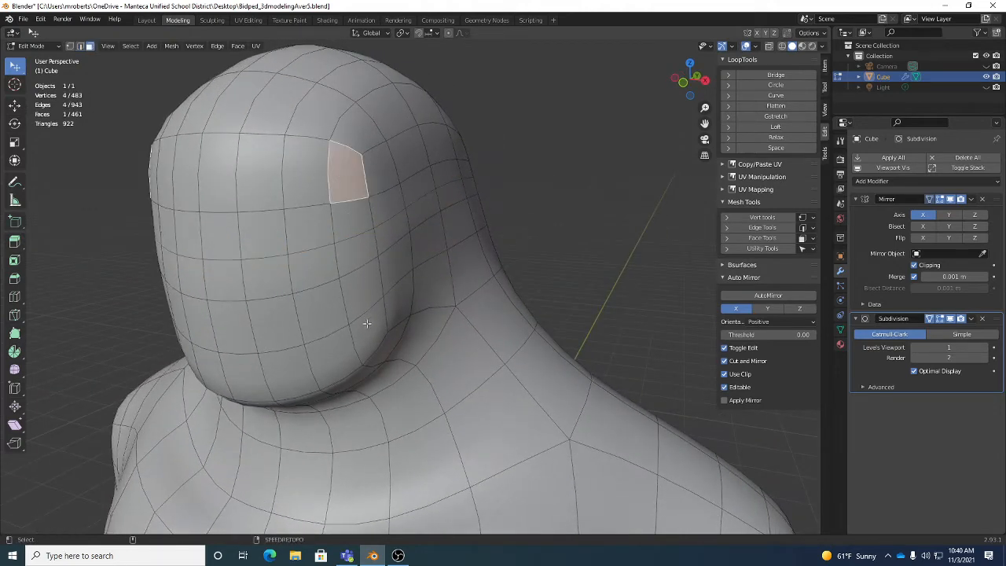
{"action": "left_click", "coordinate": [366, 323], "text": "shift"}
{"action": "left_click", "coordinate": [358, 261], "text": "ctrl"}
{"action": "left_click", "coordinate": [352, 220], "text": "ctrl"}
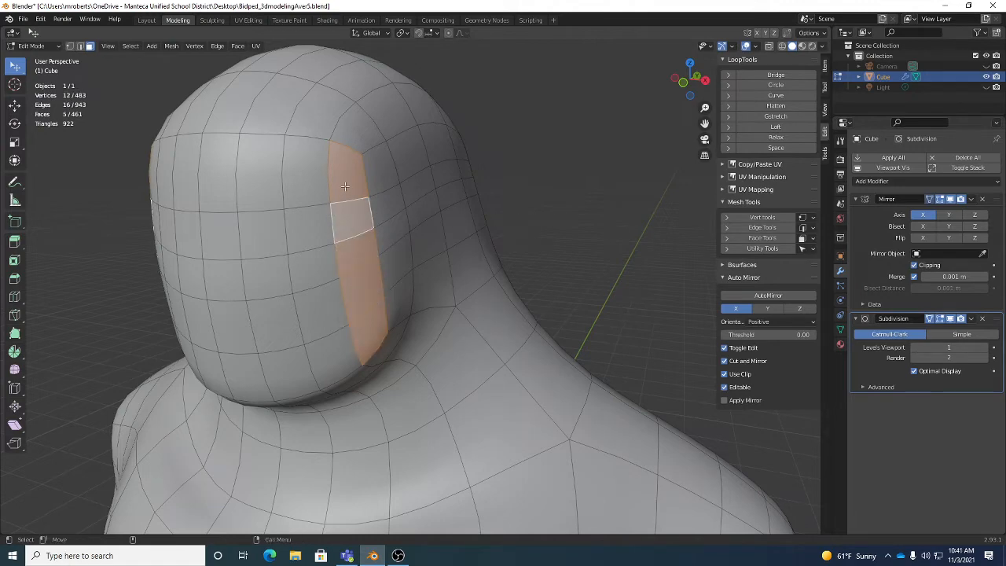
{"action": "middle_click_drag", "start_coordinate": [345, 187], "coordinate": [343, 173]}
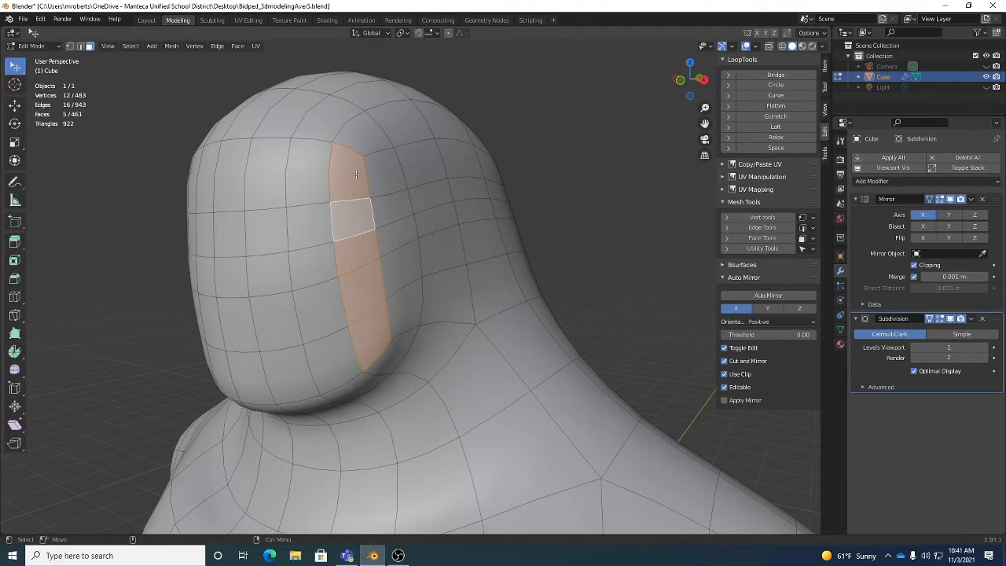
{"action": "middle_click_drag", "start_coordinate": [356, 174], "coordinate": [321, 190]}
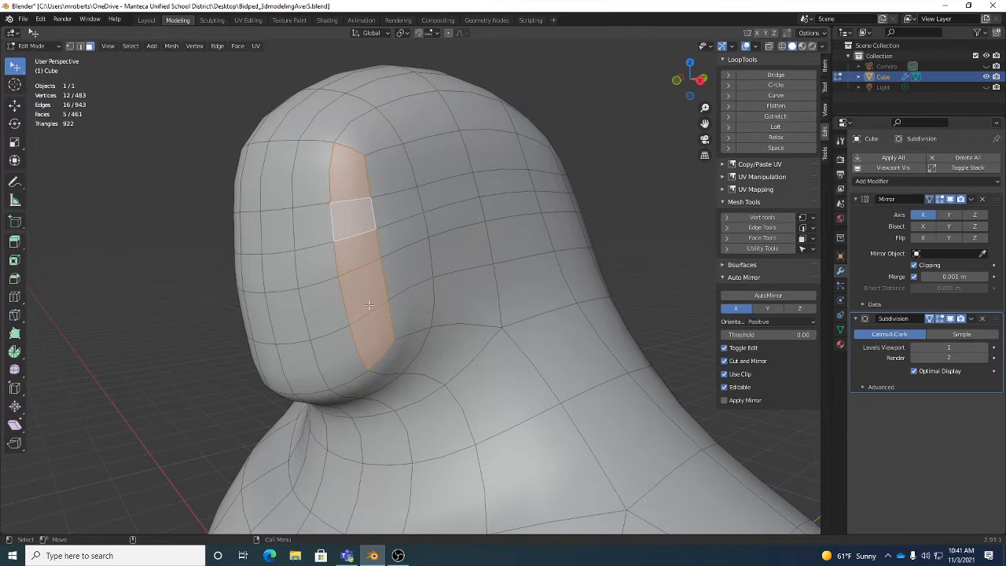
{"action": "middle_click_drag", "start_coordinate": [366, 287], "coordinate": [388, 254]}
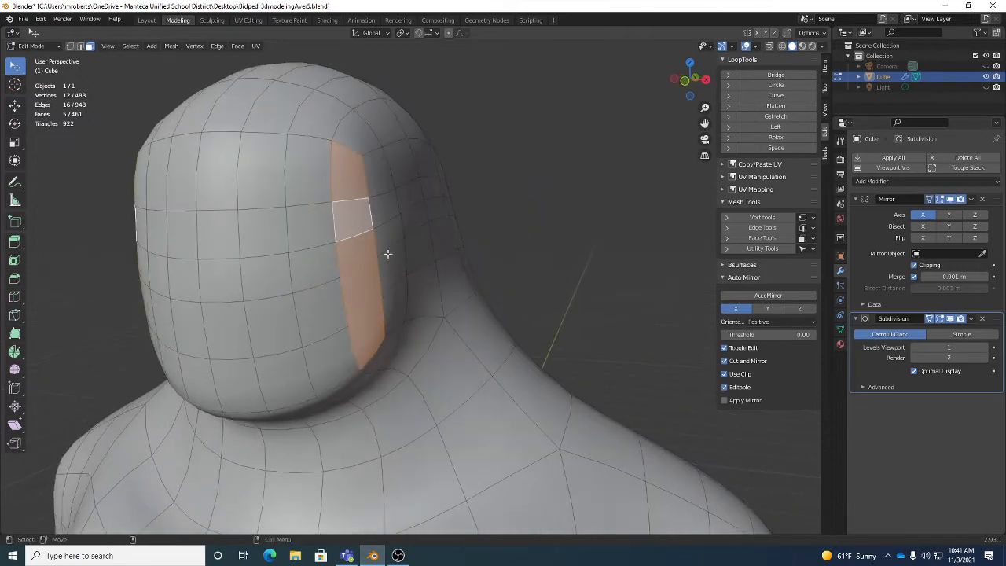
- Select two neighbouring faces at eye level, from the outer side of the face inward, as the eye area
{"action": "left_click", "coordinate": [361, 217]}
{"action": "left_click", "coordinate": [316, 228], "text": "shift"}
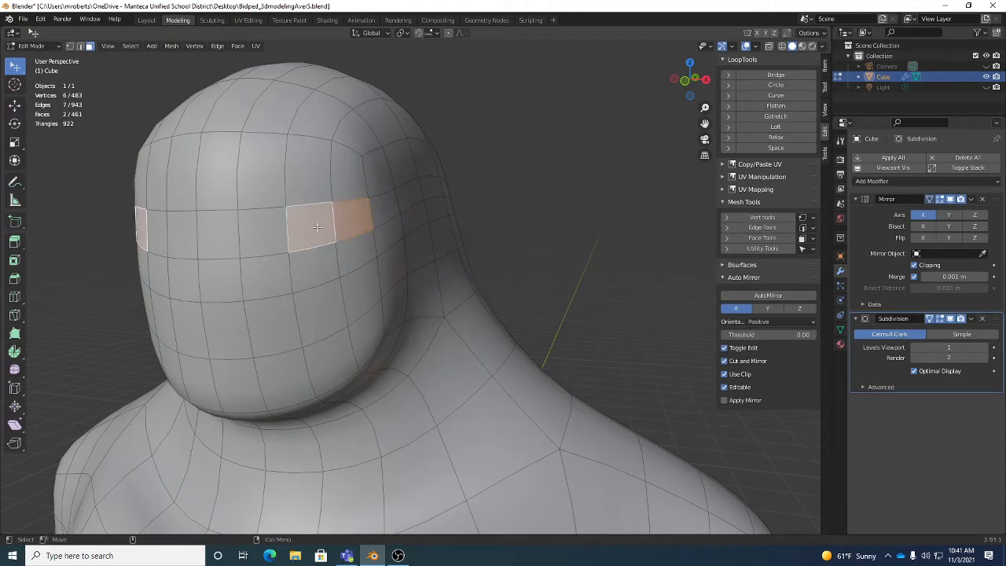
{"action": "middle_click_drag", "start_coordinate": [557, 267], "coordinate": [446, 238]}
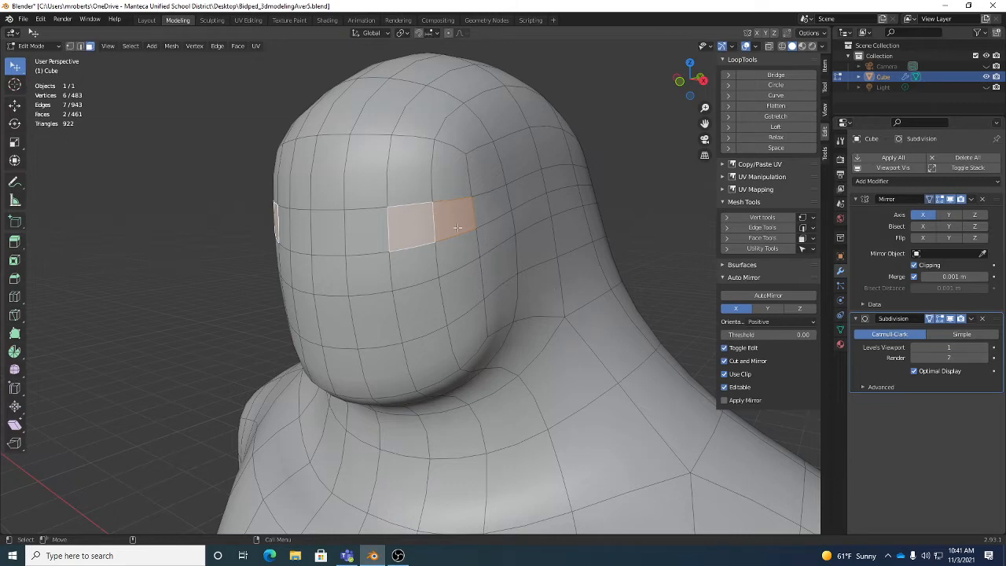
{"action": "middle_click_drag", "start_coordinate": [458, 227], "coordinate": [449, 213]}
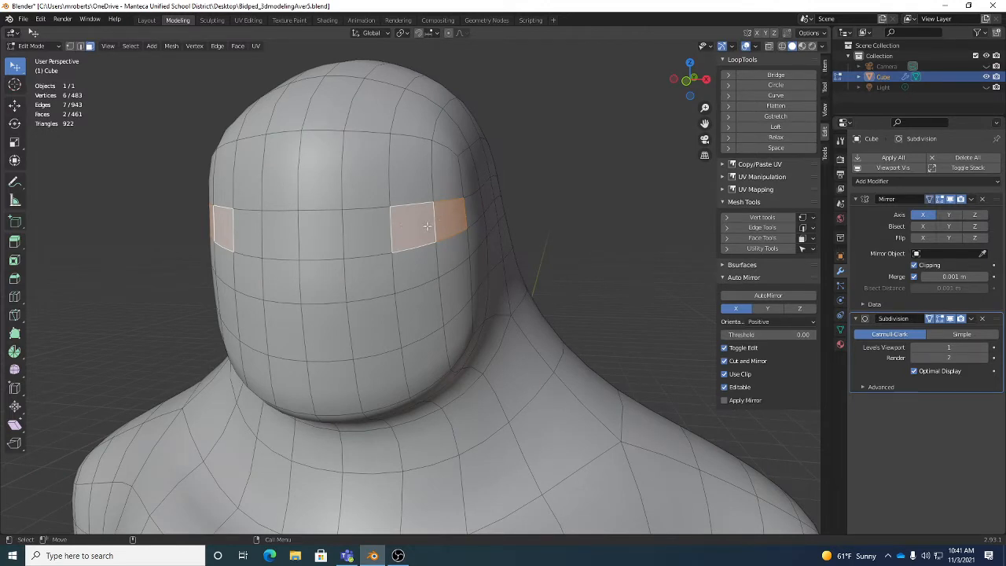
{"action": "middle_click_drag", "start_coordinate": [490, 233], "coordinate": [462, 176]}
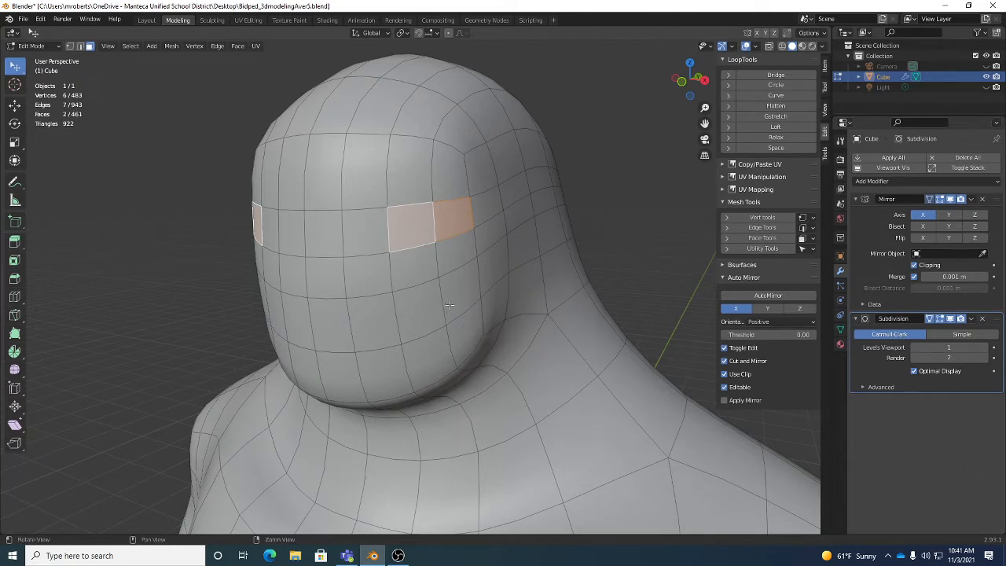
{"action": "middle_click_drag", "start_coordinate": [476, 326], "coordinate": [474, 289]}
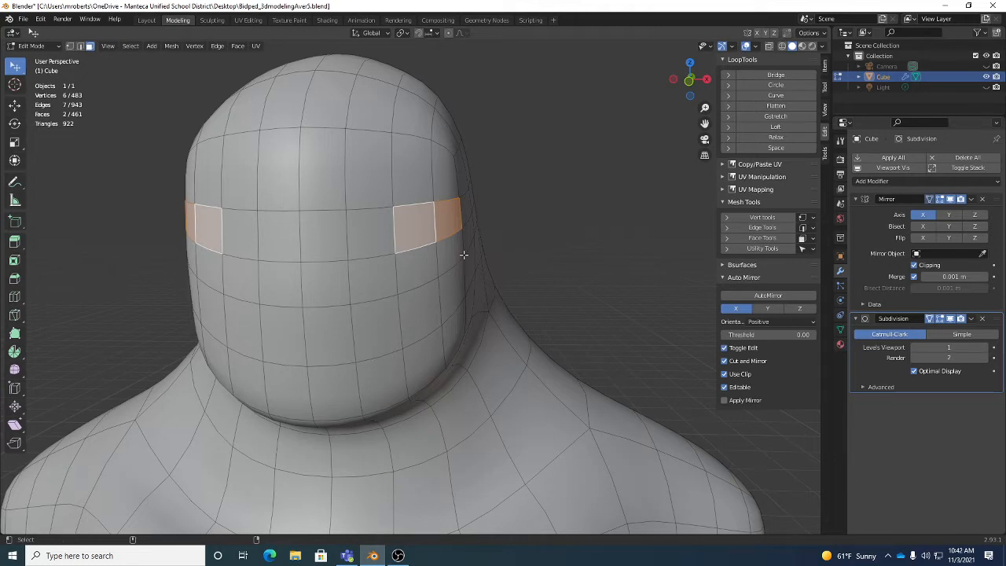
- Extrude the two eye faces as one region and scale the extruded faces down slightly
{"action": "key", "text": "ctrl+e"}
{"action": "key", "text": "e"}
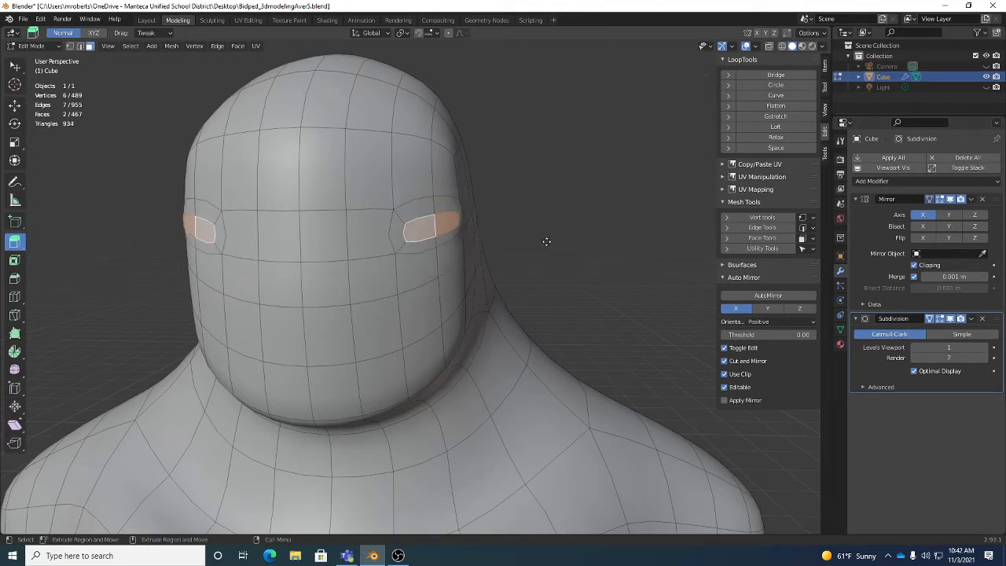
{"action": "left_click", "coordinate": [547, 242]}
{"action": "key", "text": "shift+space"}
{"action": "key", "text": "s"}
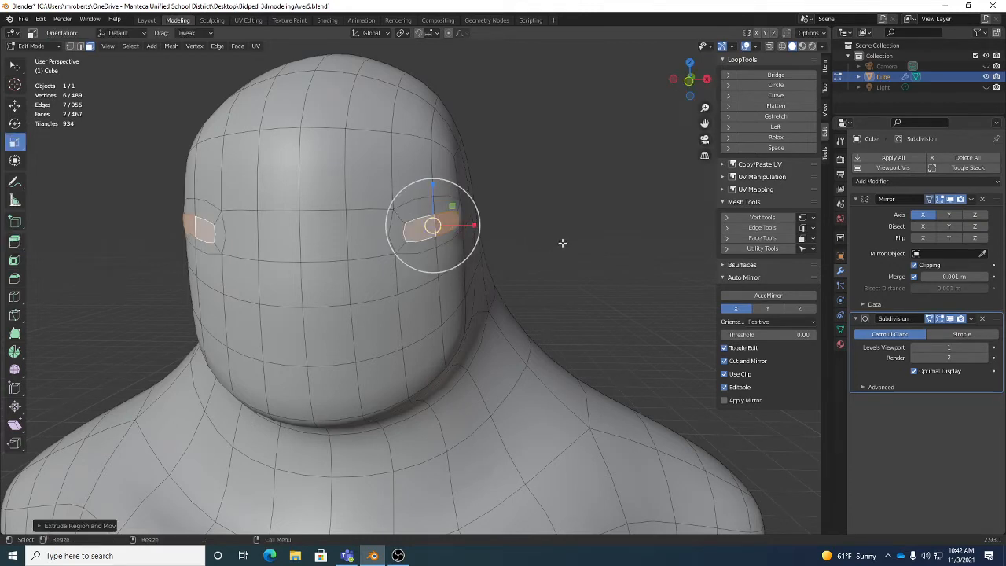
{"action": "key", "text": "s"}
{"action": "left_click", "coordinate": [539, 241]}
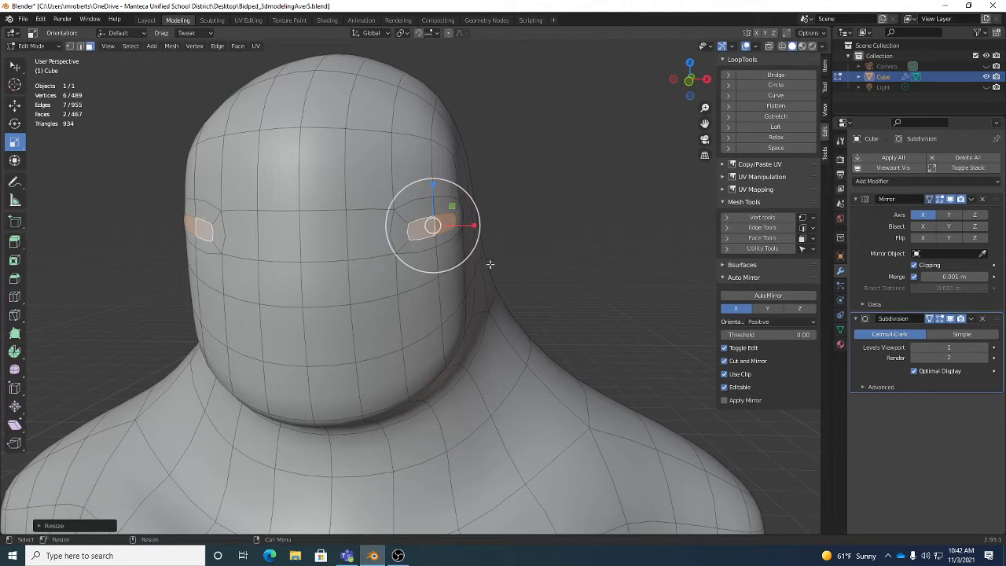
- Try a further inset on the two eye faces, and undo it
{"action": "left_click", "coordinate": [14, 263]}
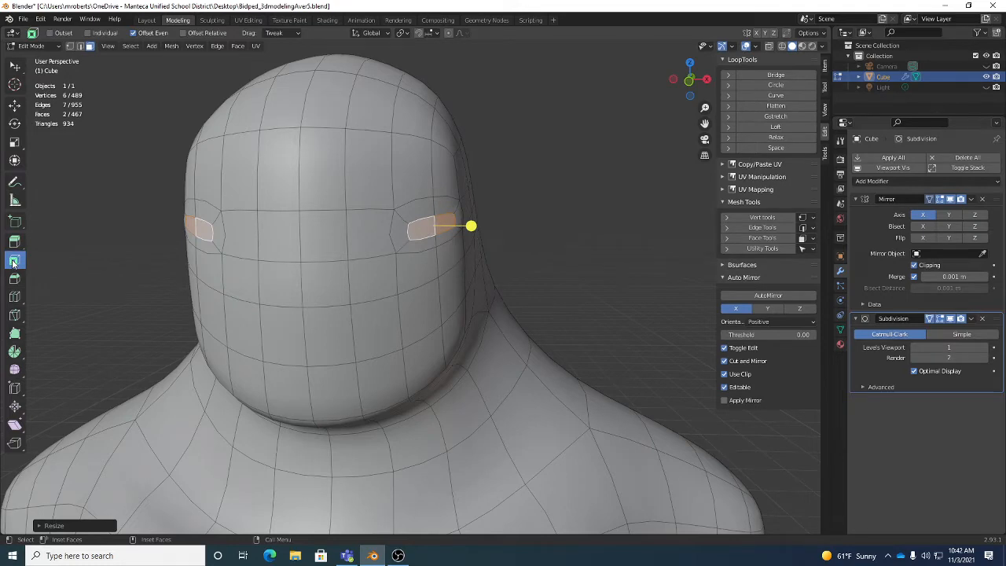
{"action": "middle_click_drag", "start_coordinate": [371, 277], "coordinate": [552, 256]}
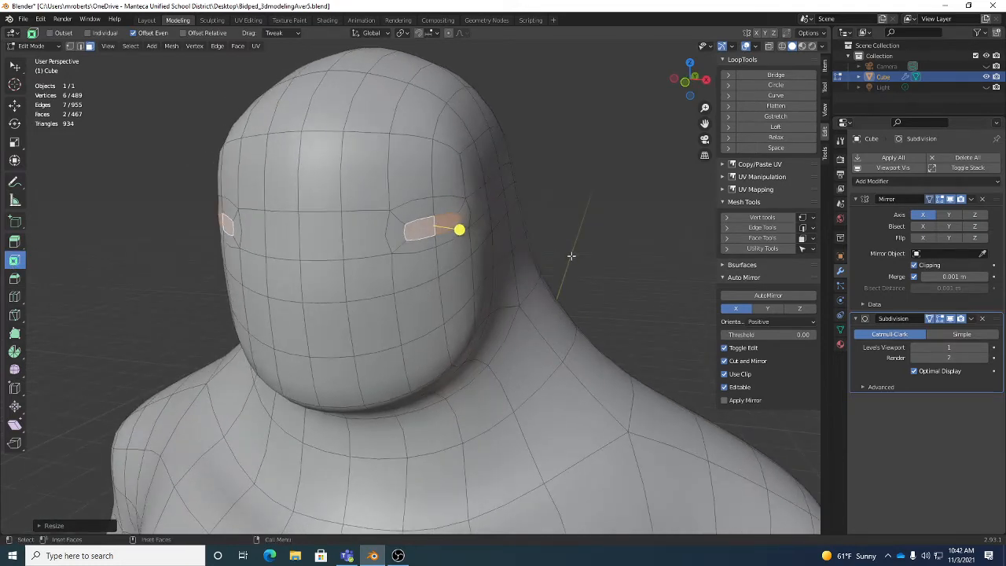
{"action": "left_click_drag", "start_coordinate": [571, 255], "coordinate": [556, 250]}
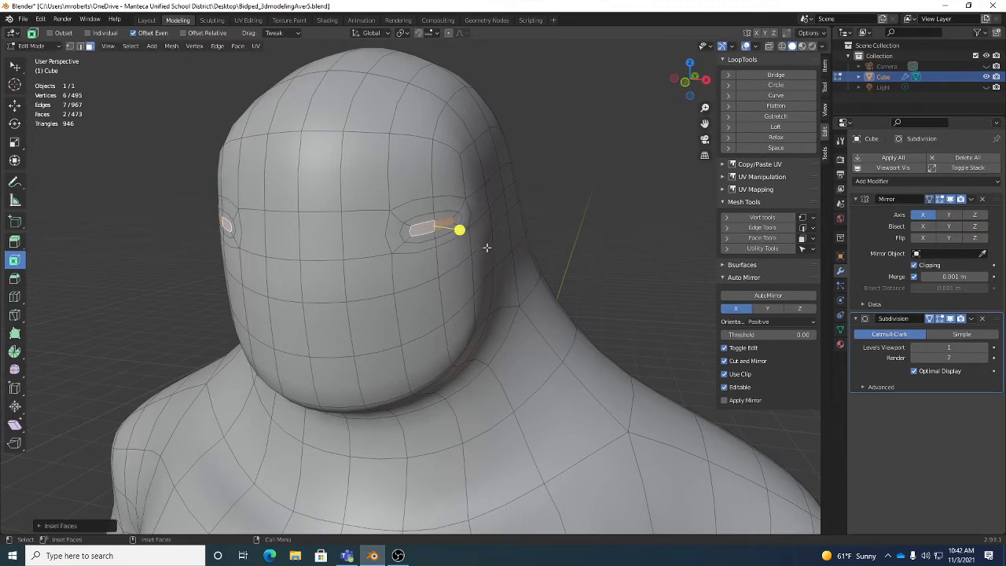
{"action": "middle_click_drag", "start_coordinate": [487, 247], "coordinate": [409, 253]}
{"action": "scroll", "coordinate": [464, 255], "scroll_direction": "up", "scroll_amount": 3}
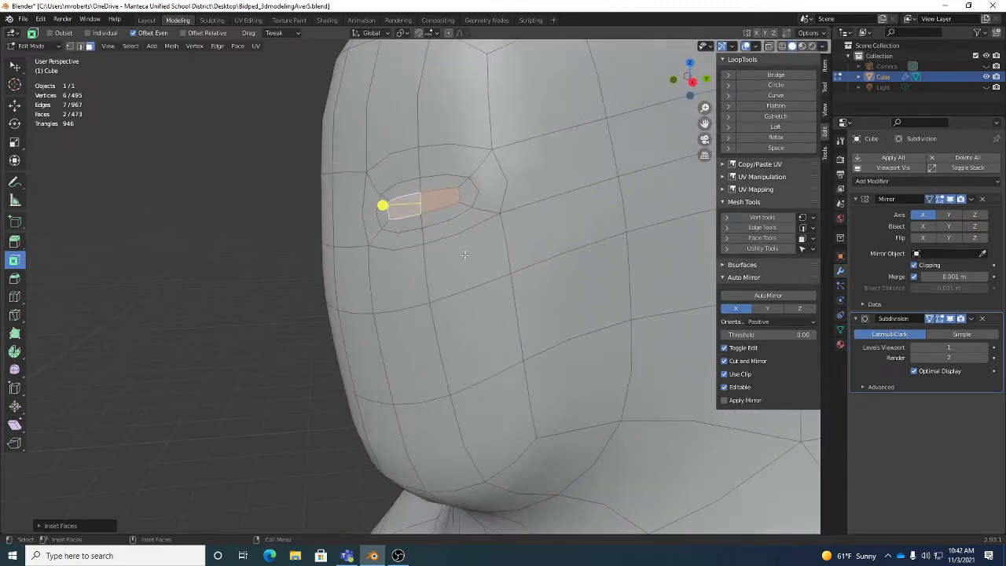
{"action": "key", "text": "w"}
{"action": "left_click_drag", "start_coordinate": [492, 238], "coordinate": [469, 237], "text": "alt"}
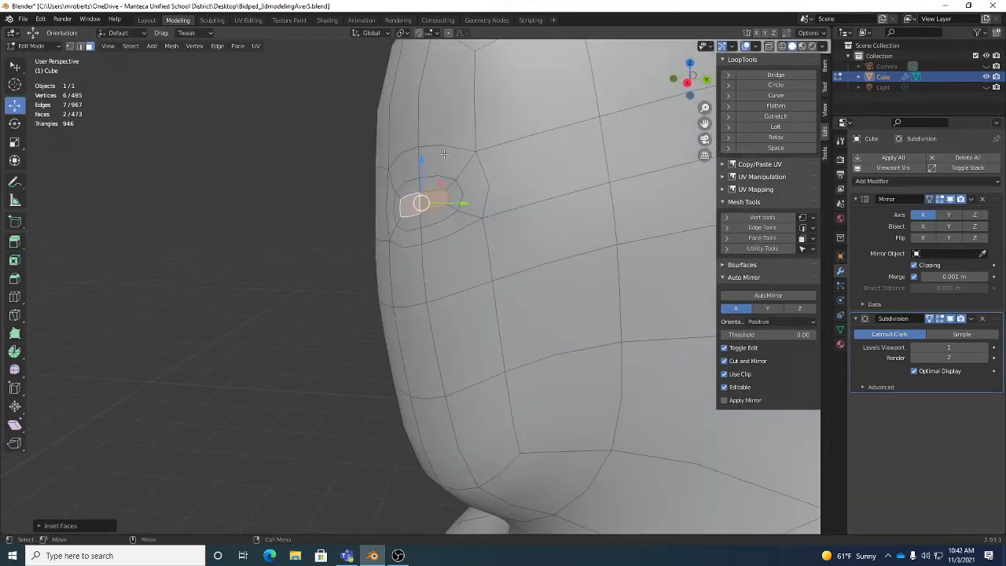
{"action": "key", "text": "ctrl+z"}
- Move the inner eye face and the faces around the inner eye corner toward the nose to widen the eye
{"action": "middle_click_drag", "start_coordinate": [537, 214], "coordinate": [567, 228]}
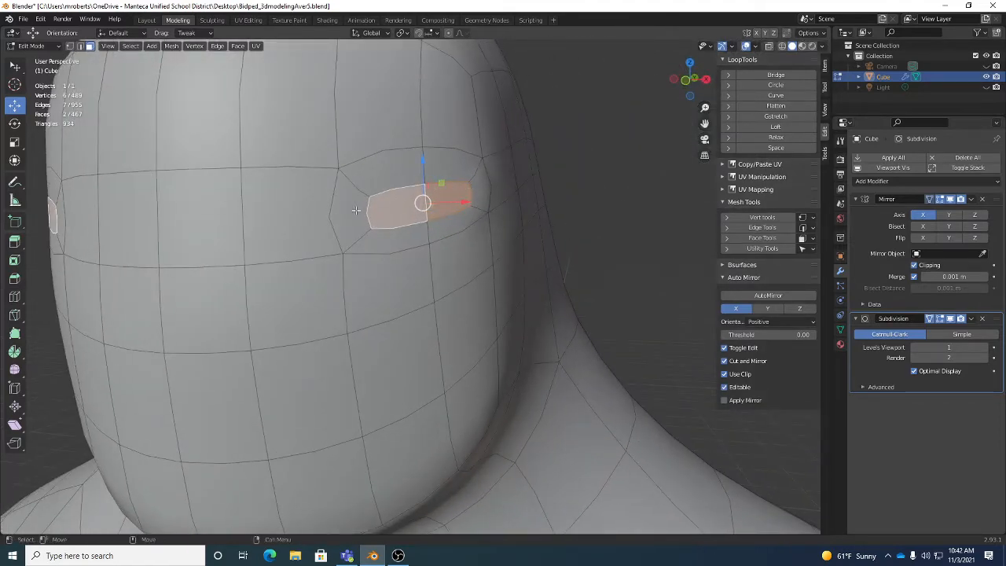
{"action": "left_click_drag", "start_coordinate": [355, 212], "coordinate": [294, 219]}
{"action": "left_click_drag", "start_coordinate": [378, 170], "coordinate": [369, 168]}
{"action": "left_click_drag", "start_coordinate": [377, 209], "coordinate": [368, 211]}
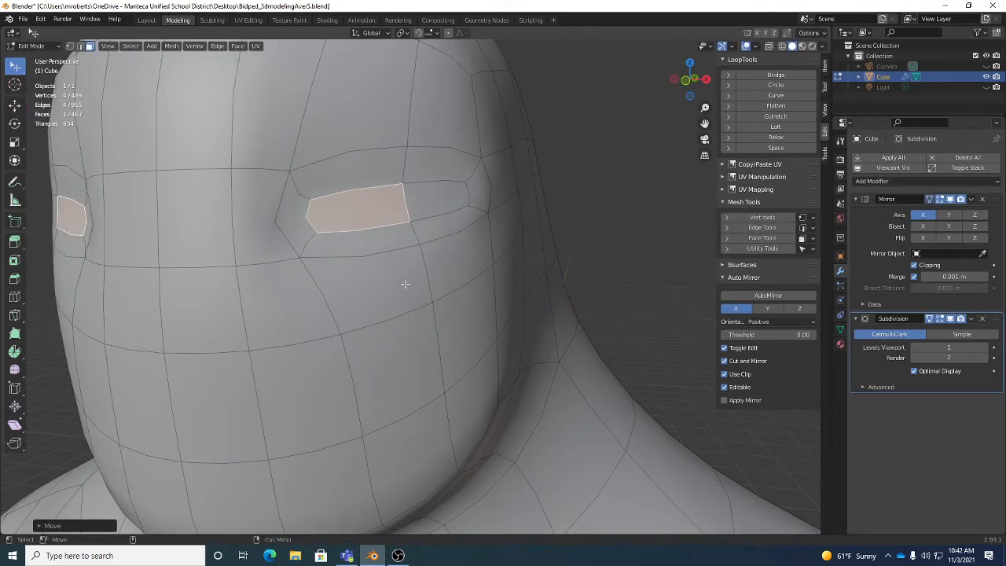
{"action": "left_click_drag", "start_coordinate": [404, 285], "coordinate": [396, 289]}
- Spread the upper and lower eyelid faces apart vertically and push the eye faces back into the head
{"action": "middle_click_drag", "start_coordinate": [398, 342], "coordinate": [281, 225]}
{"action": "left_click_drag", "start_coordinate": [260, 218], "coordinate": [284, 217]}
{"action": "left_click_drag", "start_coordinate": [332, 209], "coordinate": [320, 209]}
{"action": "left_click_drag", "start_coordinate": [348, 171], "coordinate": [346, 150]}
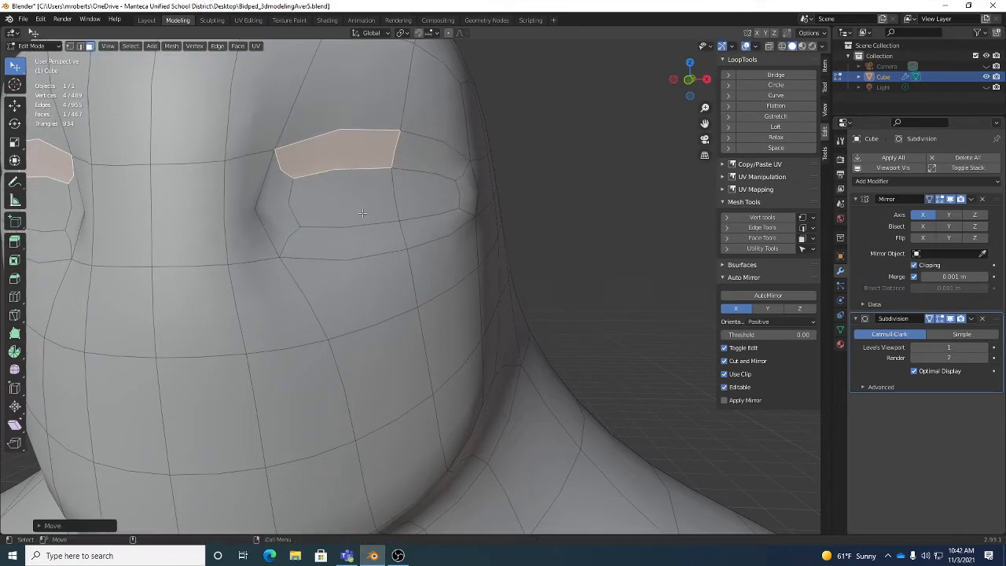
{"action": "left_click_drag", "start_coordinate": [375, 234], "coordinate": [377, 250]}
{"action": "middle_click_drag", "start_coordinate": [377, 249], "coordinate": [349, 238]}
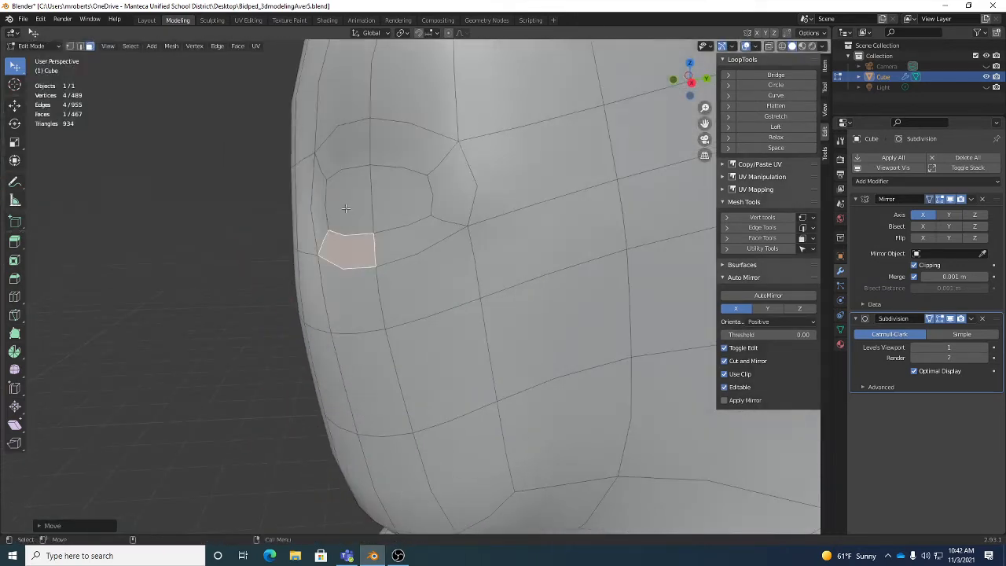
{"action": "left_click_drag", "start_coordinate": [350, 237], "coordinate": [417, 205]}
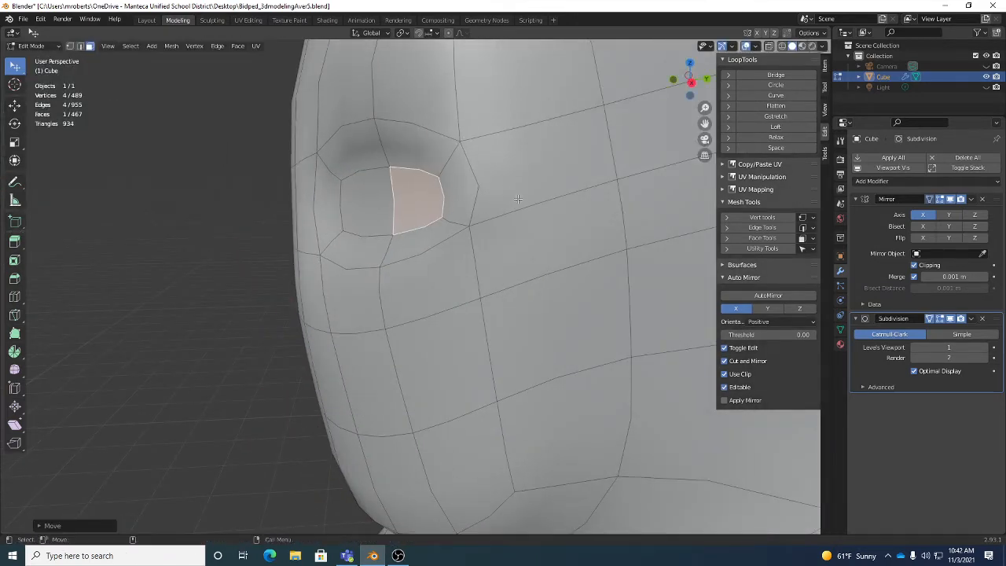
- Move the faces on the cheek and side of the head slightly down to even out the loops behind the eye
{"action": "left_click_drag", "start_coordinate": [567, 244], "coordinate": [615, 351]}
{"action": "middle_click_drag", "start_coordinate": [615, 351], "coordinate": [595, 318]}
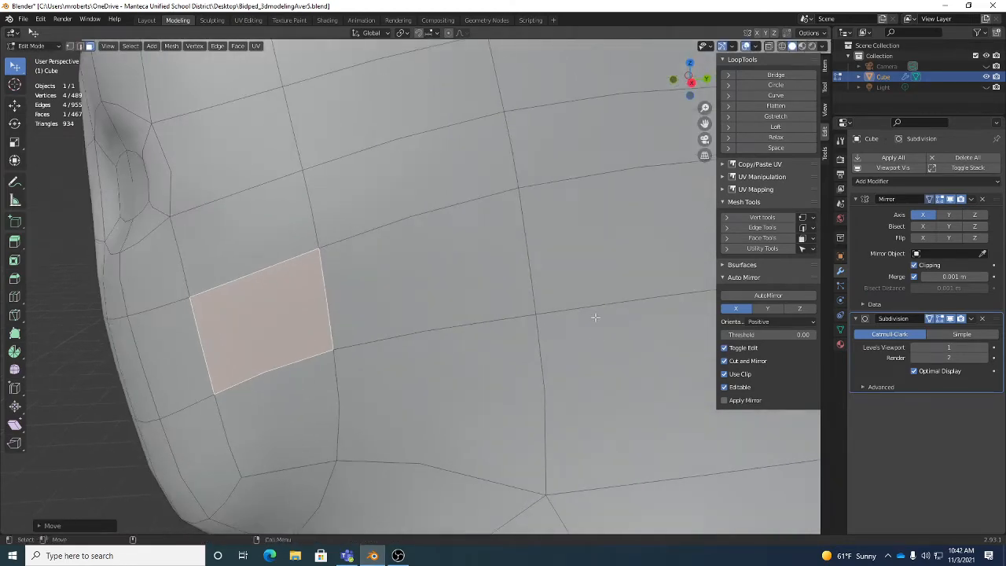
{"action": "left_click_drag", "start_coordinate": [573, 268], "coordinate": [578, 301]}
{"action": "left_click_drag", "start_coordinate": [554, 174], "coordinate": [557, 199]}
{"action": "left_click_drag", "start_coordinate": [550, 258], "coordinate": [559, 274]}
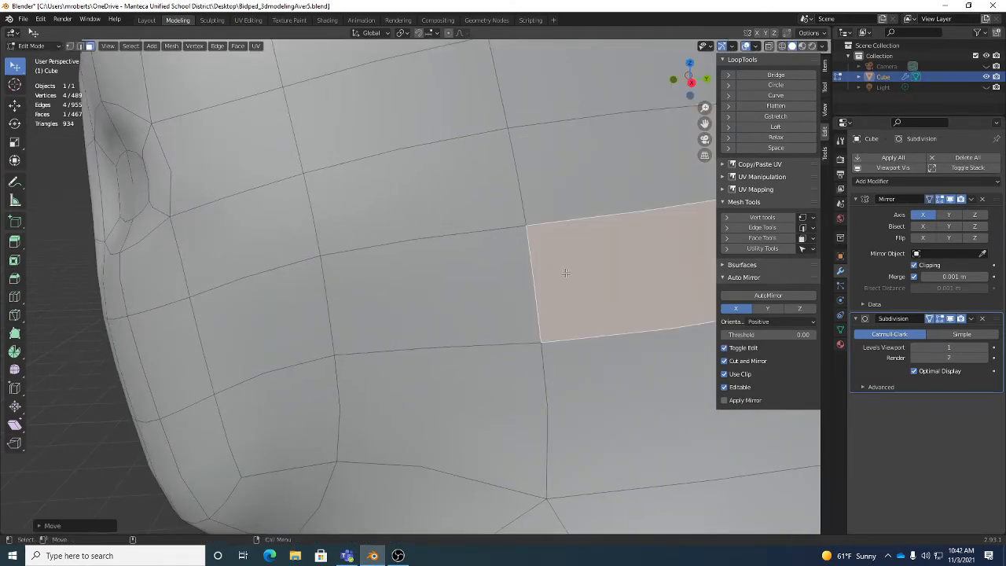
{"action": "left_click_drag", "start_coordinate": [486, 260], "coordinate": [489, 277]}
- Adjust the position of the brow face directly above the eye
{"action": "middle_click_drag", "start_coordinate": [458, 267], "coordinate": [598, 251]}
{"action": "scroll", "coordinate": [532, 267], "scroll_direction": "down", "scroll_amount": 6}
{"action": "scroll", "coordinate": [641, 234], "scroll_direction": "up", "scroll_amount": 2}
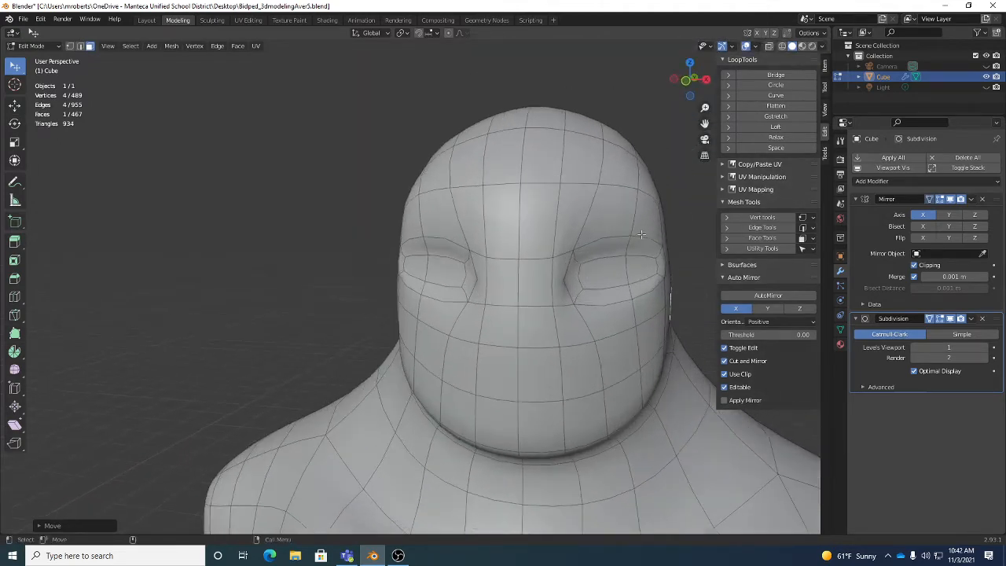
{"action": "left_click", "coordinate": [621, 183]}
{"action": "left_click_drag", "start_coordinate": [612, 182], "coordinate": [605, 258]}
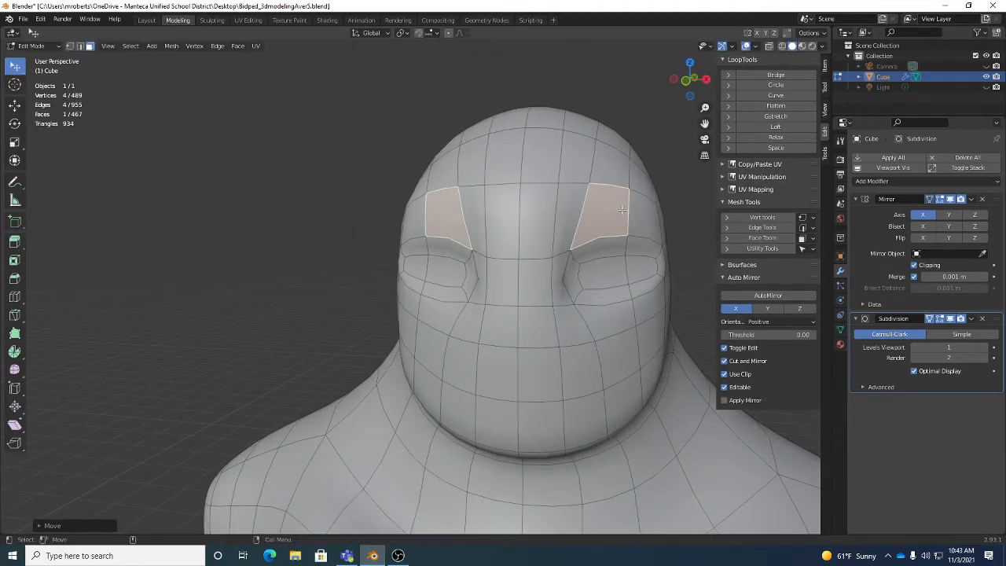
{"action": "middle_click_drag", "start_coordinate": [605, 258], "coordinate": [595, 253]}
{"action": "scroll", "coordinate": [601, 256], "scroll_direction": "up", "scroll_amount": 2}
- Nudge the inner-corner and upper-lid edges of the eye and the vertical cheek edges into a smoother flow
{"action": "key", "text": "2"}
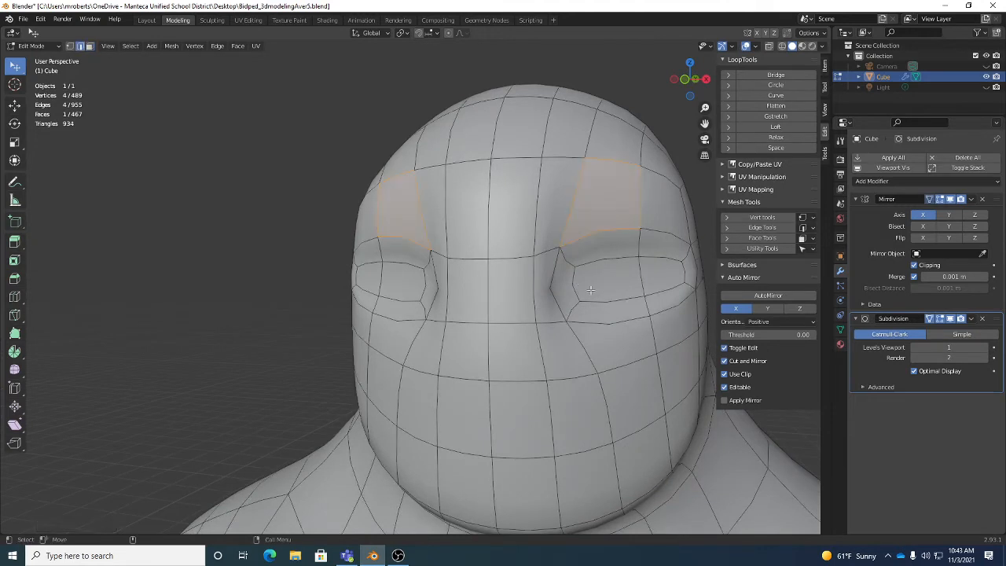
{"action": "left_click_drag", "start_coordinate": [575, 284], "coordinate": [580, 283]}
{"action": "left_click", "coordinate": [616, 267]}
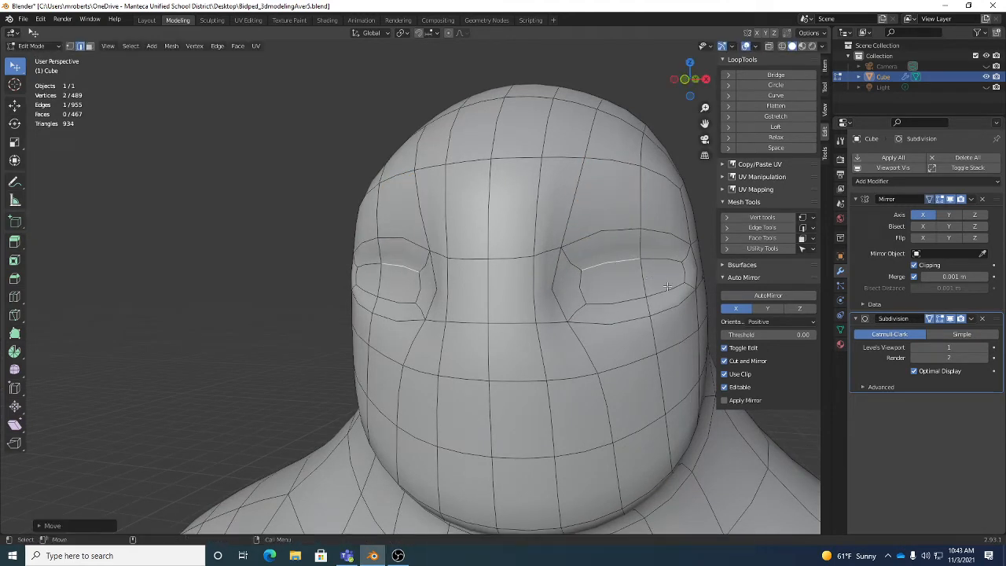
{"action": "left_click", "coordinate": [600, 391]}
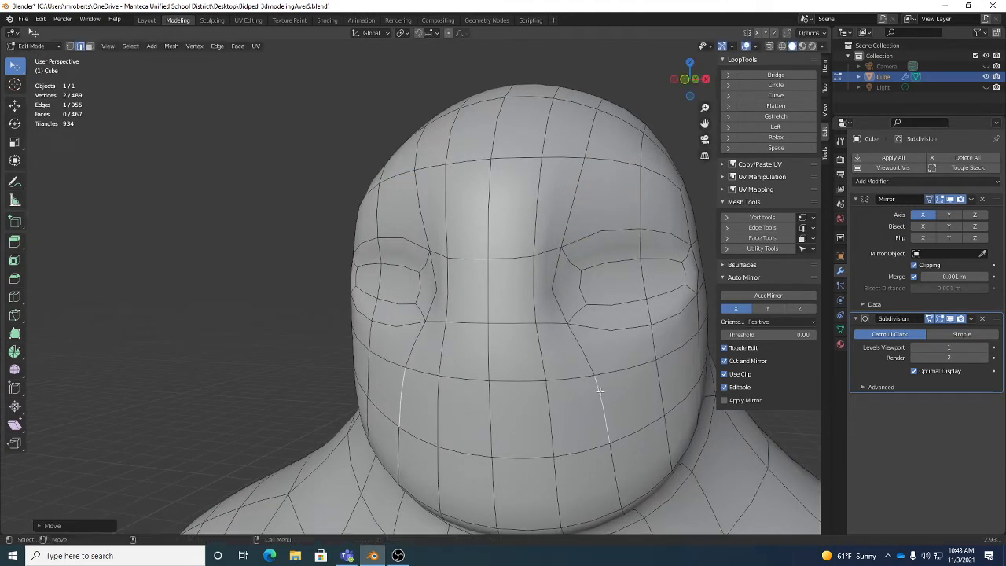
{"action": "mouse_move", "coordinate": [624, 317]}
{"action": "middle_mouse_down"}
{"action": "mouse_move", "coordinate": [613, 310]}
{"action": "mouse_move", "coordinate": [621, 306]}
{"action": "middle_mouse_up"}
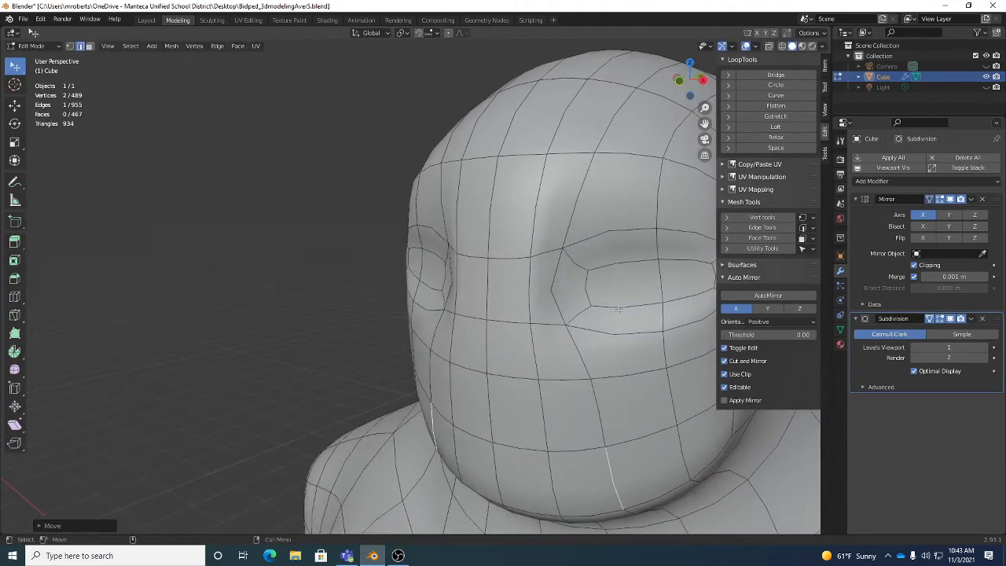
- Extrude the two eye faces slightly forward out of the head to start the eyelid rim
{"action": "key", "text": "3"}
{"action": "left_click", "coordinate": [627, 286]}
{"action": "left_click", "coordinate": [682, 279], "text": "shift"}
{"action": "middle_click_drag", "start_coordinate": [681, 279], "coordinate": [558, 288]}
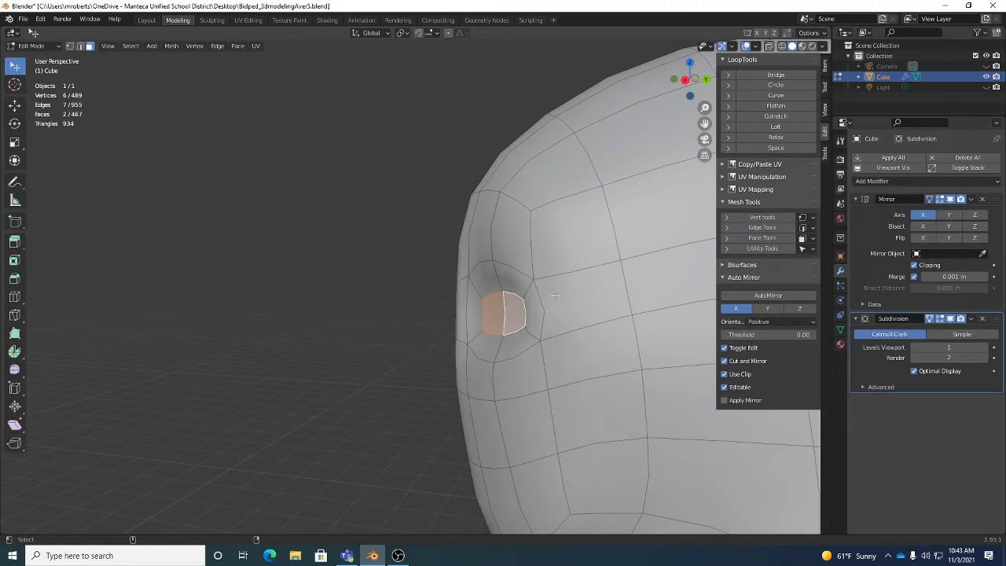
{"action": "key", "text": "shift+space"}
{"action": "key", "text": "e"}
{"action": "left_click_drag", "start_coordinate": [593, 298], "coordinate": [577, 297]}
- Inset the extruded eye faces slightly to give the eyelid rim its thickness
{"action": "middle_click_drag", "start_coordinate": [578, 297], "coordinate": [616, 307]}
{"action": "key", "text": "shift+space"}
{"action": "key", "text": "i"}
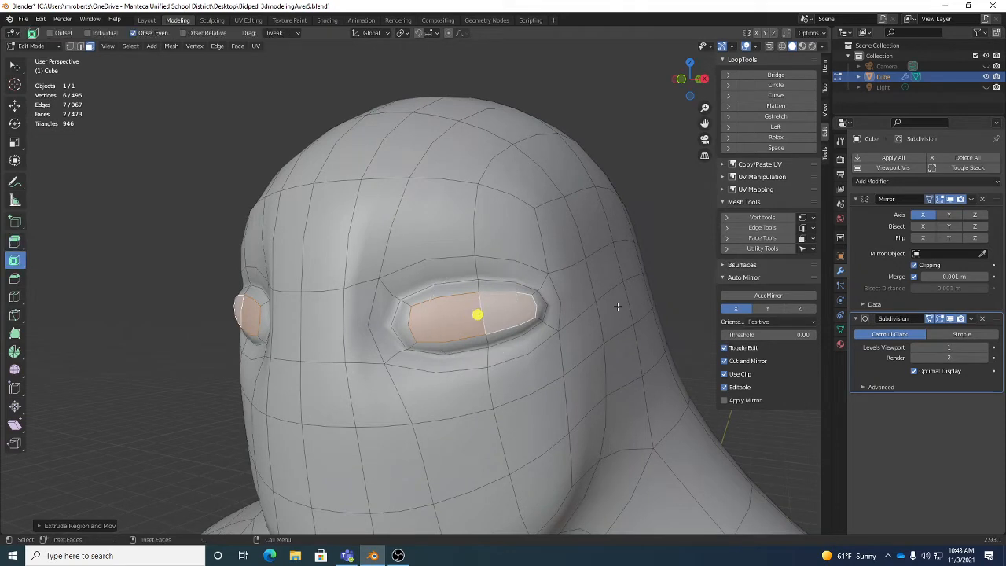
{"action": "left_click_drag", "start_coordinate": [623, 308], "coordinate": [602, 310]}
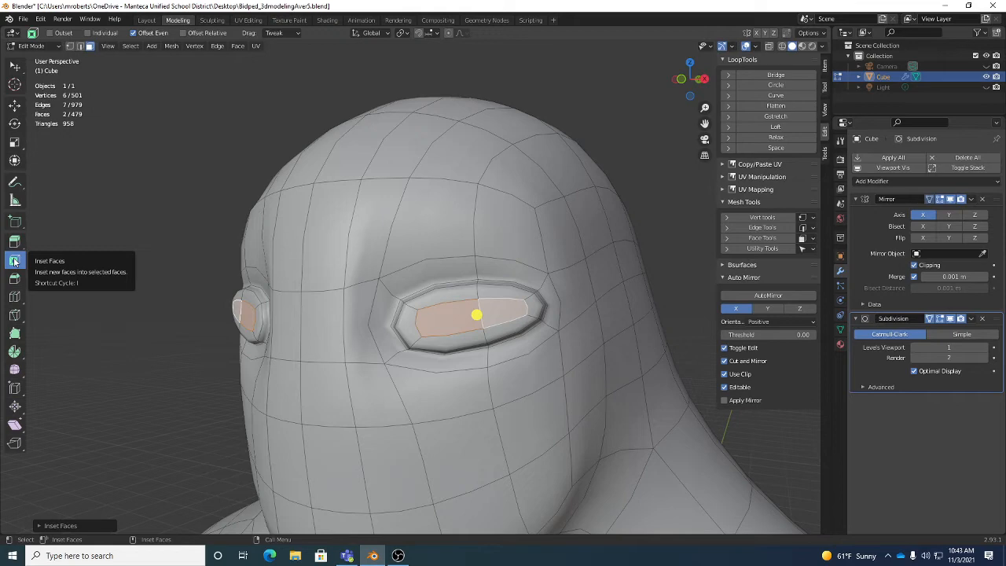
- Extrude the inset eye faces back into the head by about 0.13 m to form the socket
{"action": "middle_click_drag", "start_coordinate": [561, 310], "coordinate": [475, 311]}
{"action": "key", "text": "shift+space"}
{"action": "key", "text": "e"}
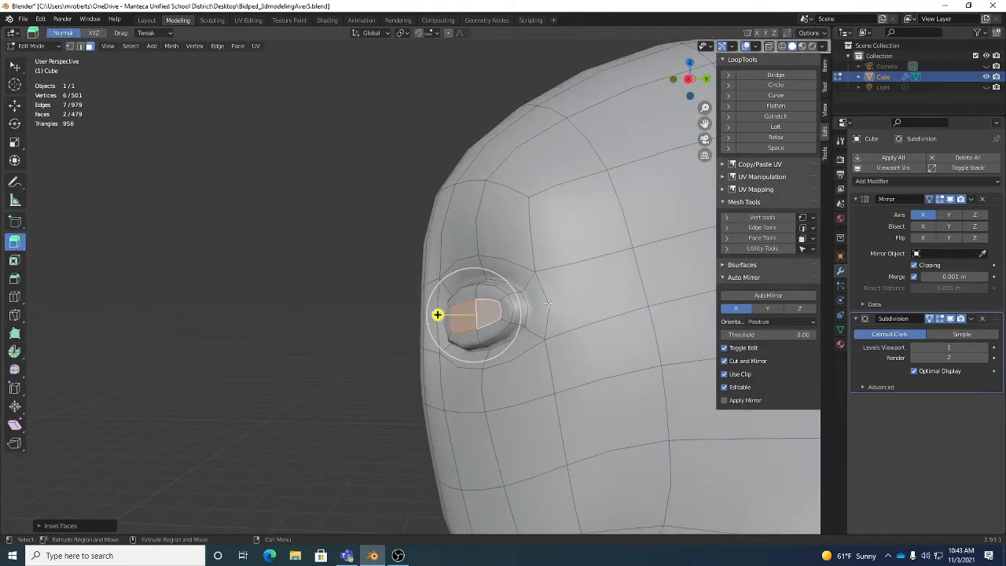
{"action": "key", "text": "e"}
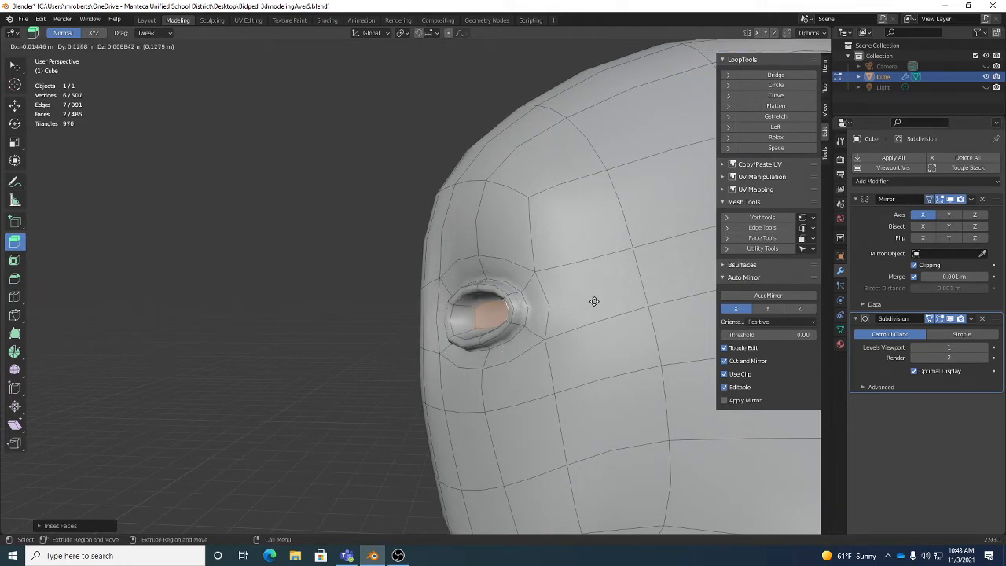
{"action": "left_click", "coordinate": [594, 301]}
- Delete the two faces at the back of the eye socket to leave an open hole
{"action": "middle_click_drag", "start_coordinate": [595, 301], "coordinate": [523, 308]}
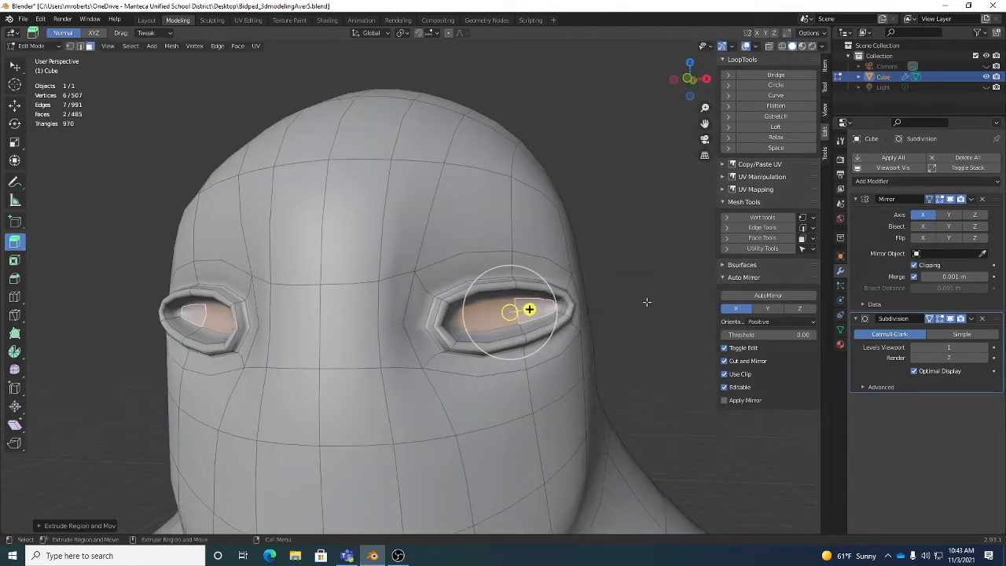
{"action": "key", "text": "w"}
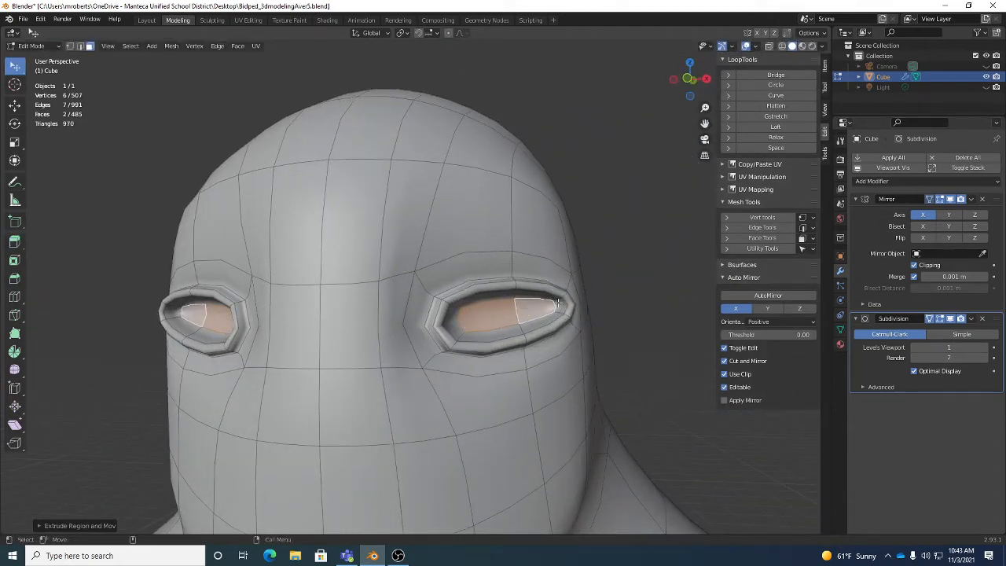
{"action": "key", "text": "x"}
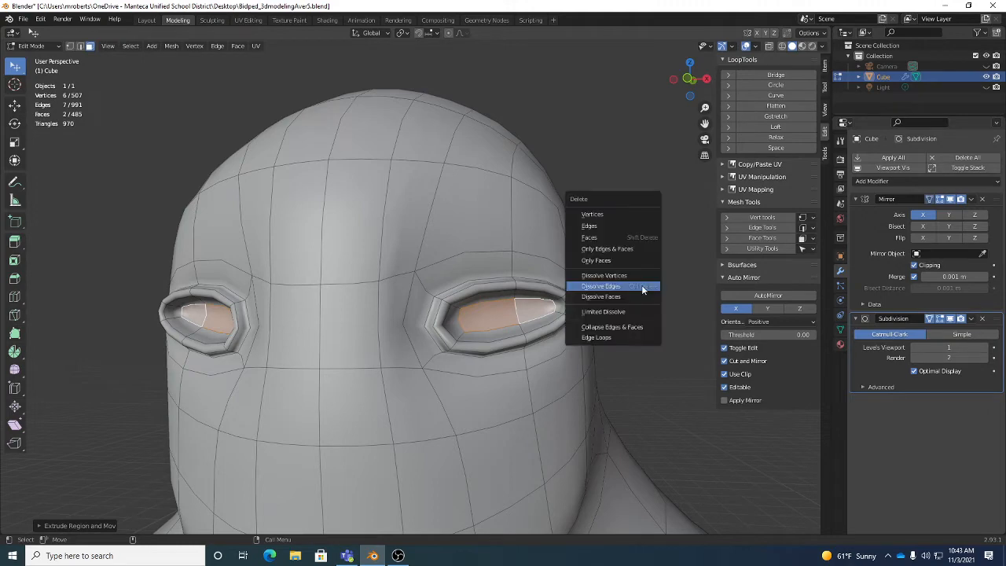
{"action": "left_click", "coordinate": [613, 236]}
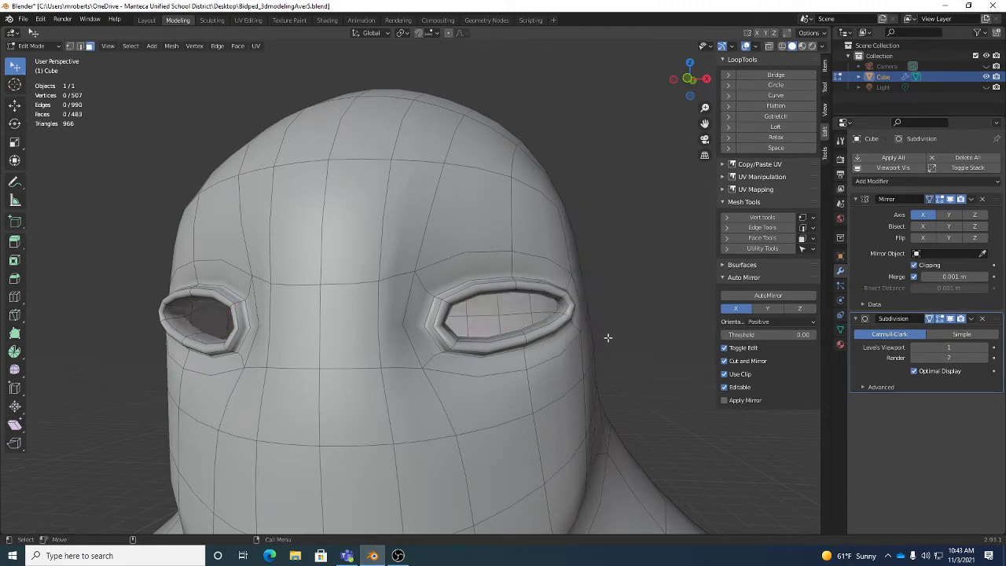
- Move the edges of the outer loop below the eye downward to make room around the lower eyelid
{"action": "middle_click_drag", "start_coordinate": [606, 337], "coordinate": [469, 362]}
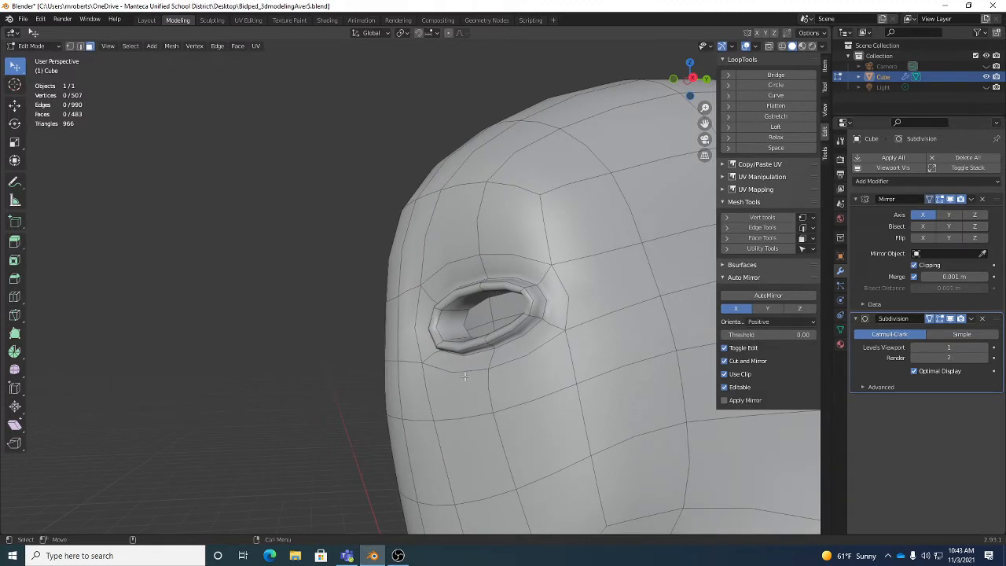
{"action": "key", "text": "2"}
{"action": "left_click", "coordinate": [464, 378]}
{"action": "key", "text": "g"}
{"action": "left_click", "coordinate": [478, 358]}
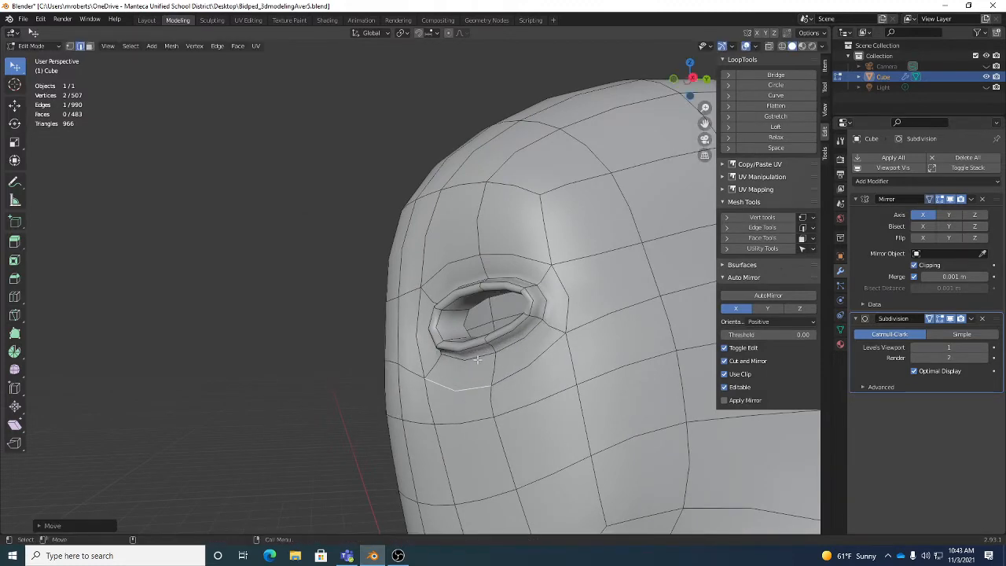
{"action": "left_click_drag", "start_coordinate": [476, 359], "coordinate": [529, 423]}
- Pull the edges beside the inner eye corner toward the nose and the edge above the upper lid upward
{"action": "middle_click_drag", "start_coordinate": [529, 424], "coordinate": [354, 291]}
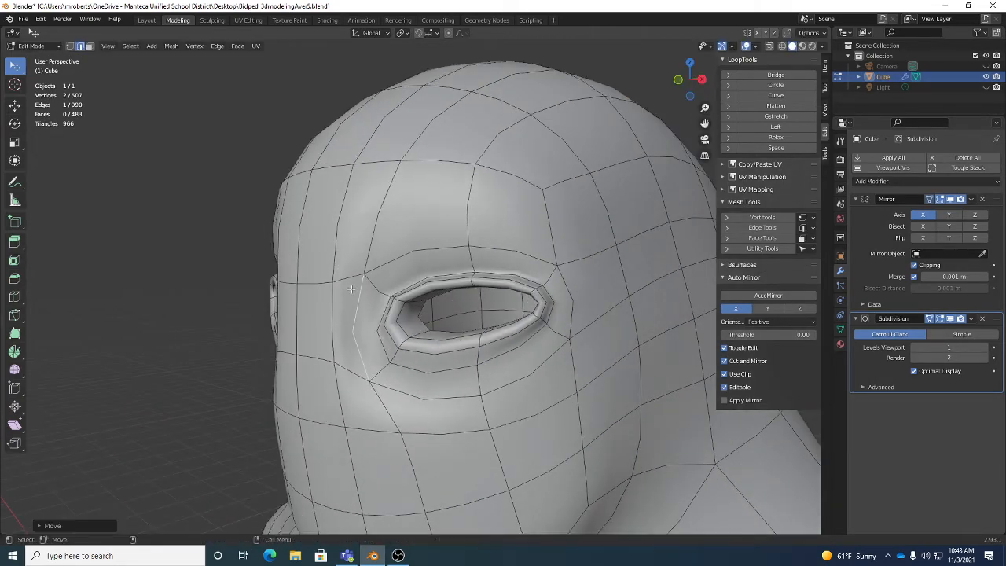
{"action": "left_click_drag", "start_coordinate": [341, 293], "coordinate": [335, 293]}
{"action": "middle_click_drag", "start_coordinate": [346, 293], "coordinate": [426, 259]}
{"action": "mouse_move", "coordinate": [429, 258]}
{"action": "left_mouse_down"}
{"action": "mouse_move", "coordinate": [419, 250]}
{"action": "mouse_move", "coordinate": [424, 222]}
{"action": "mouse_move", "coordinate": [418, 246]}
{"action": "left_mouse_up"}
- Move the edges around the outer eye corner outward toward the side of the head to space the loops
{"action": "middle_click_drag", "start_coordinate": [424, 293], "coordinate": [462, 300]}
{"action": "left_click_drag", "start_coordinate": [558, 317], "coordinate": [567, 318]}
{"action": "middle_click_drag", "start_coordinate": [550, 318], "coordinate": [589, 330]}
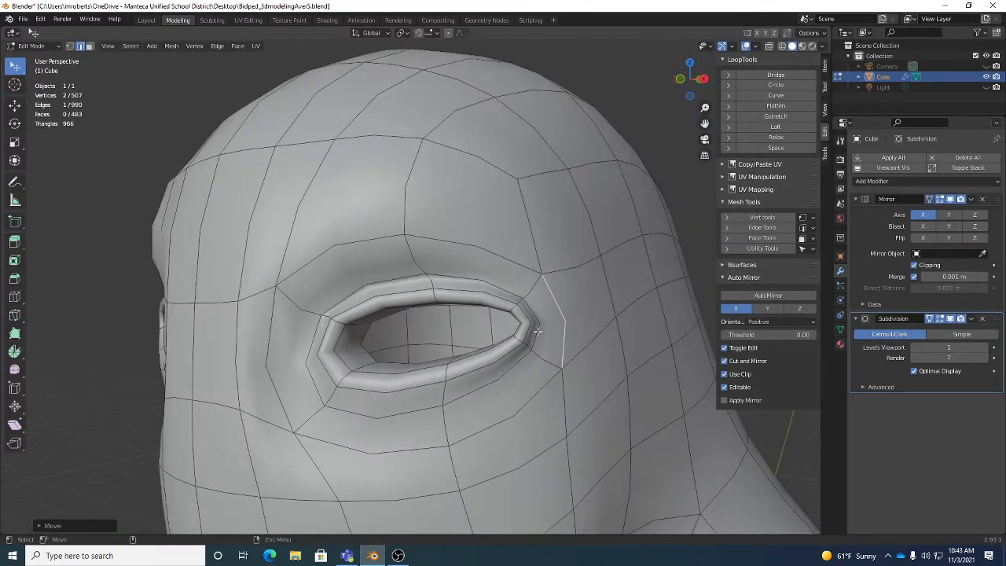
{"action": "middle_click_drag", "start_coordinate": [515, 326], "coordinate": [541, 329]}
{"action": "left_click_drag", "start_coordinate": [542, 330], "coordinate": [559, 333]}
- Shift the edges of the loops under the lower eyelid to even out their spacing
{"action": "left_click_drag", "start_coordinate": [441, 415], "coordinate": [459, 437]}
{"action": "middle_click_drag", "start_coordinate": [578, 431], "coordinate": [481, 420]}
{"action": "left_click_drag", "start_coordinate": [480, 413], "coordinate": [476, 412]}
{"action": "middle_click_drag", "start_coordinate": [455, 292], "coordinate": [494, 312]}
{"action": "scroll", "coordinate": [494, 333], "scroll_direction": "down", "scroll_amount": 6}
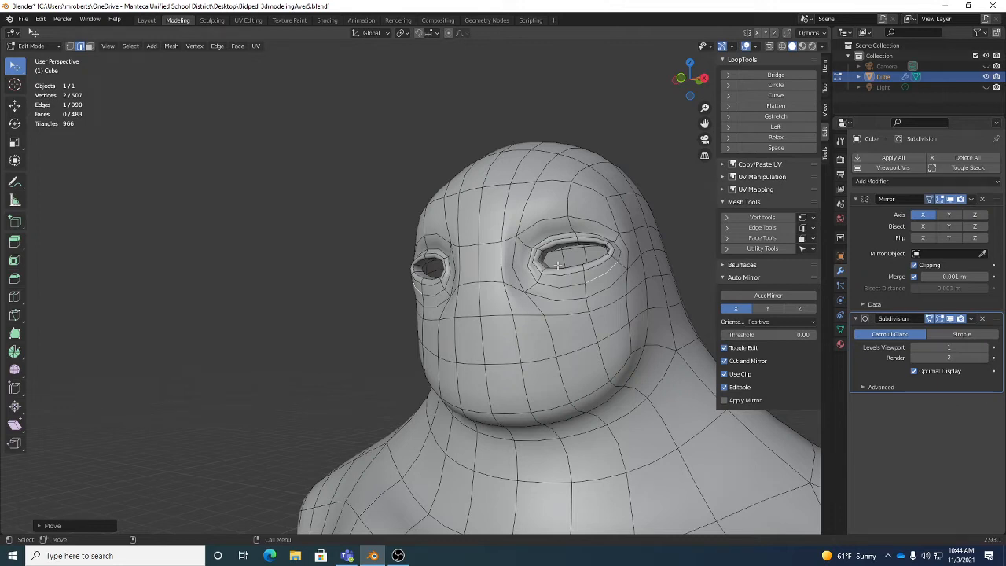
{"action": "middle_click_drag", "start_coordinate": [574, 291], "coordinate": [556, 274]}
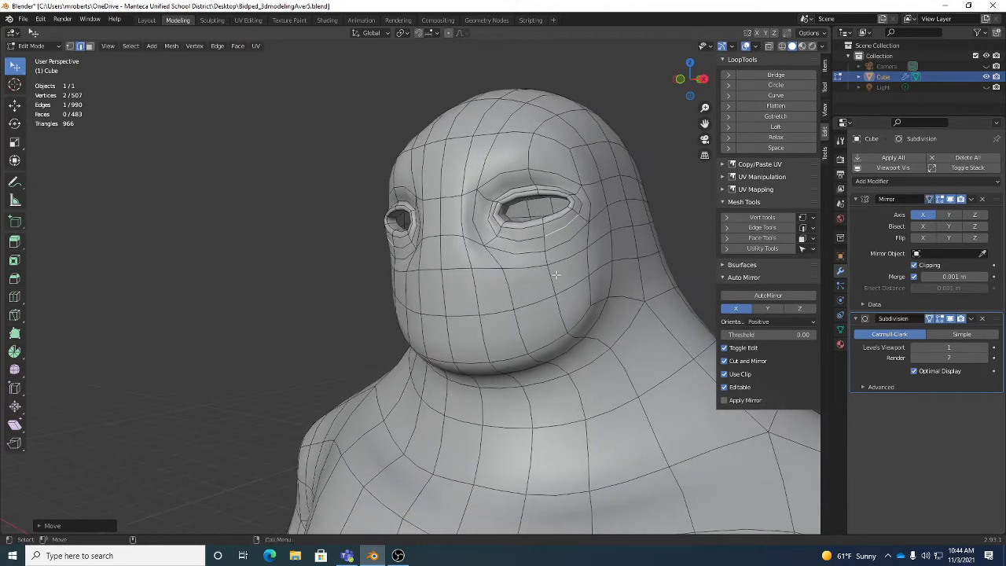
- Switch to face selection and cycle the selection tool to Select Circle
{"action": "key", "text": "3"}
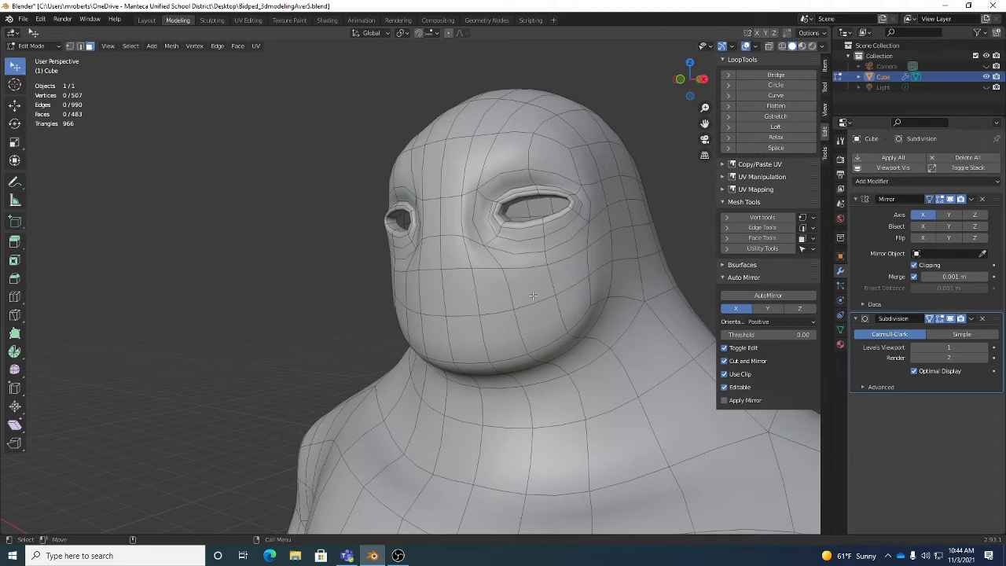
{"action": "key", "text": "w"}
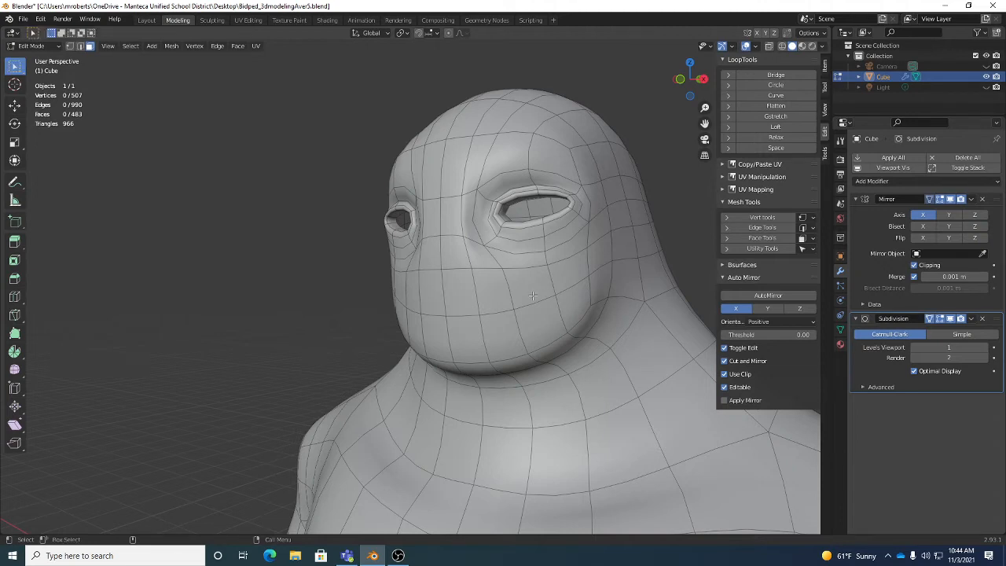
{"action": "key", "text": "w"}
{"action": "key", "text": "w"}
{"action": "key", "text": "w"}
{"action": "key", "text": "w"}
{"action": "key", "text": "w"}
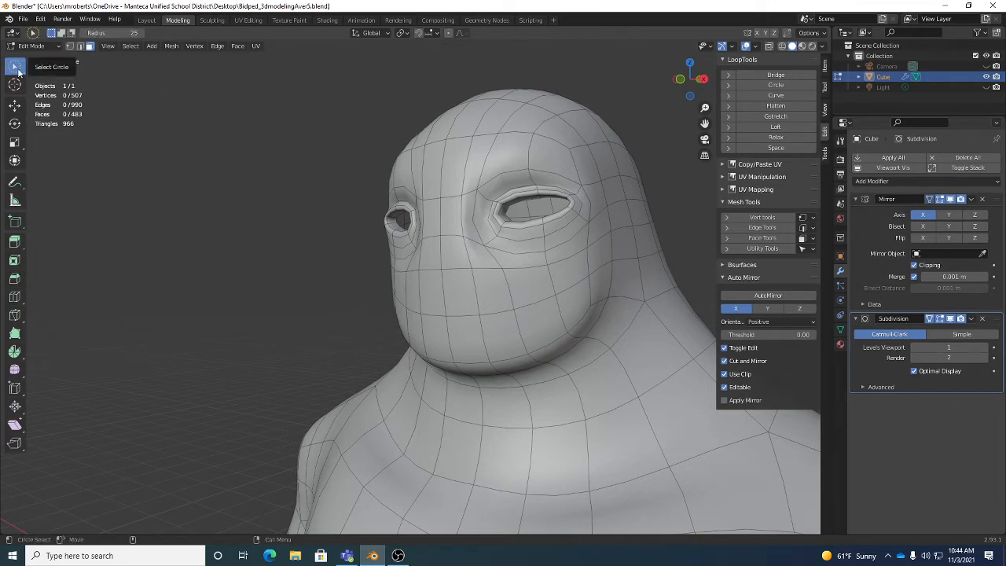
- Select the faces below the eye and extend them to the whole face loop running around the head
{"action": "mouse_move", "coordinate": [494, 294]}
{"action": "middle_mouse_down"}
{"action": "mouse_move", "coordinate": [532, 279]}
{"action": "mouse_move", "coordinate": [449, 243]}
{"action": "mouse_move", "coordinate": [467, 251]}
{"action": "middle_mouse_up"}
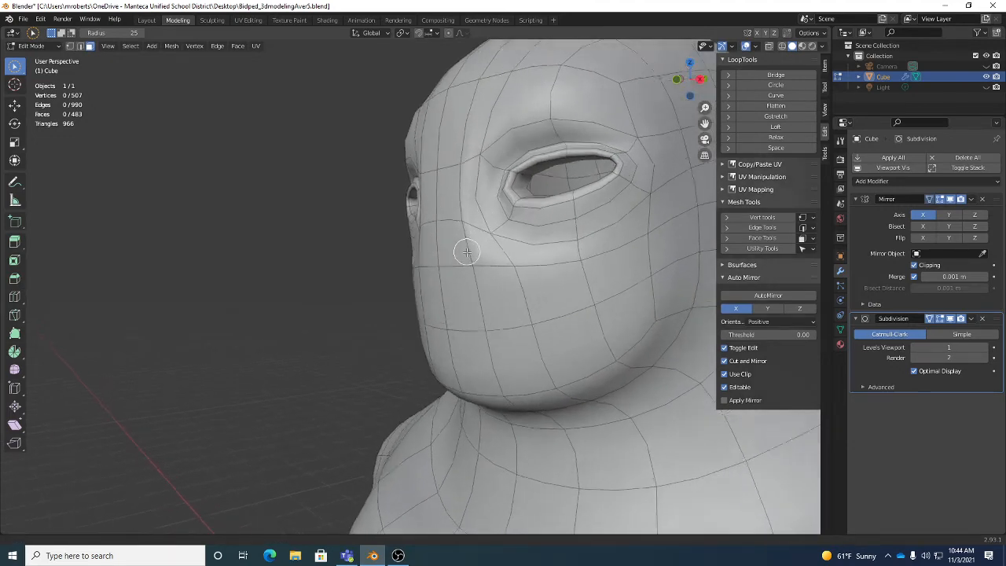
{"action": "left_click_drag", "start_coordinate": [467, 252], "coordinate": [529, 254]}
{"action": "mouse_move", "coordinate": [530, 254]}
{"action": "middle_mouse_down"}
{"action": "mouse_move", "coordinate": [545, 252]}
{"action": "mouse_move", "coordinate": [588, 284]}
{"action": "middle_mouse_up"}
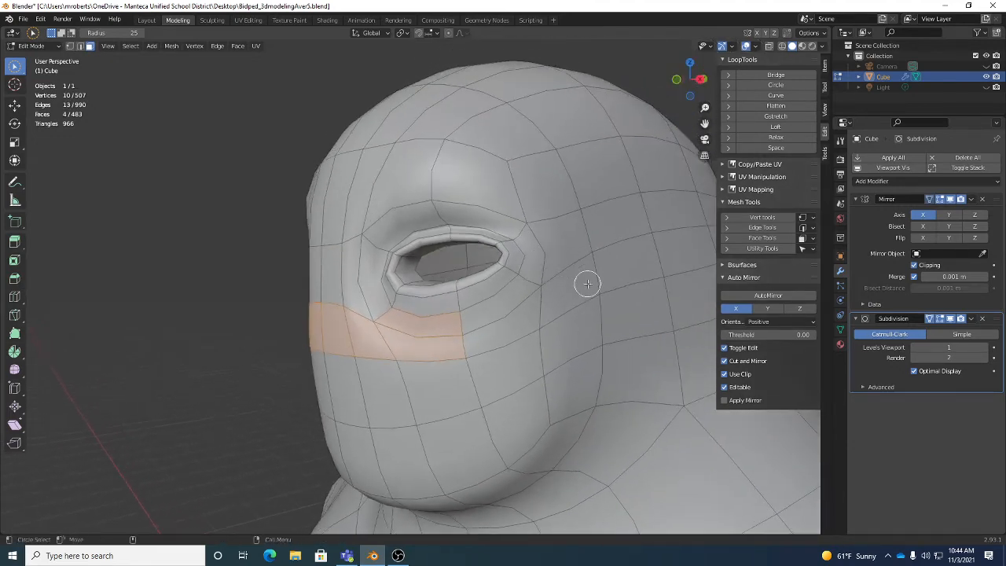
{"action": "left_click_drag", "start_coordinate": [619, 273], "coordinate": [594, 276]}
{"action": "left_click", "coordinate": [595, 275], "text": "alt"}
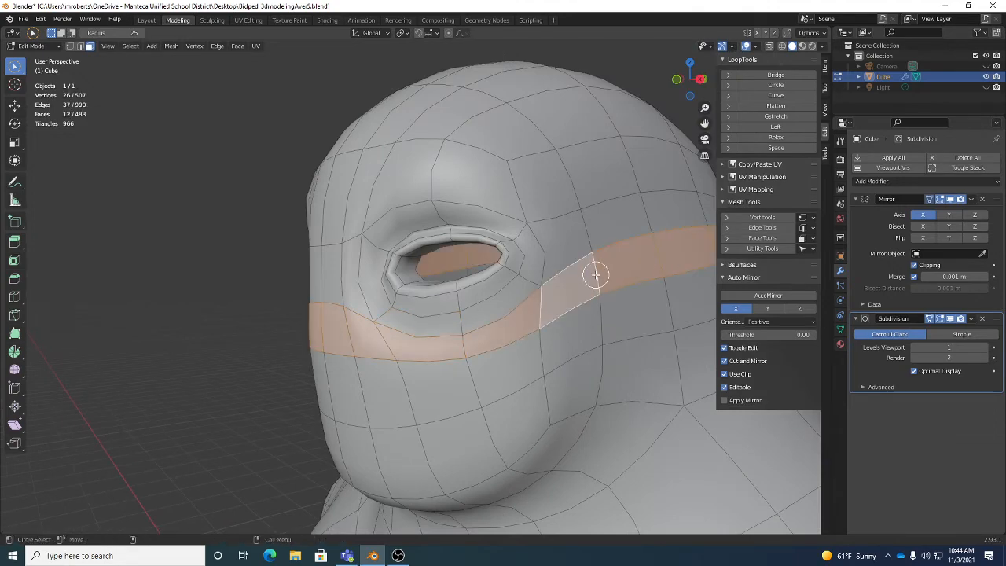
{"action": "middle_click_drag", "start_coordinate": [595, 278], "coordinate": [620, 283]}
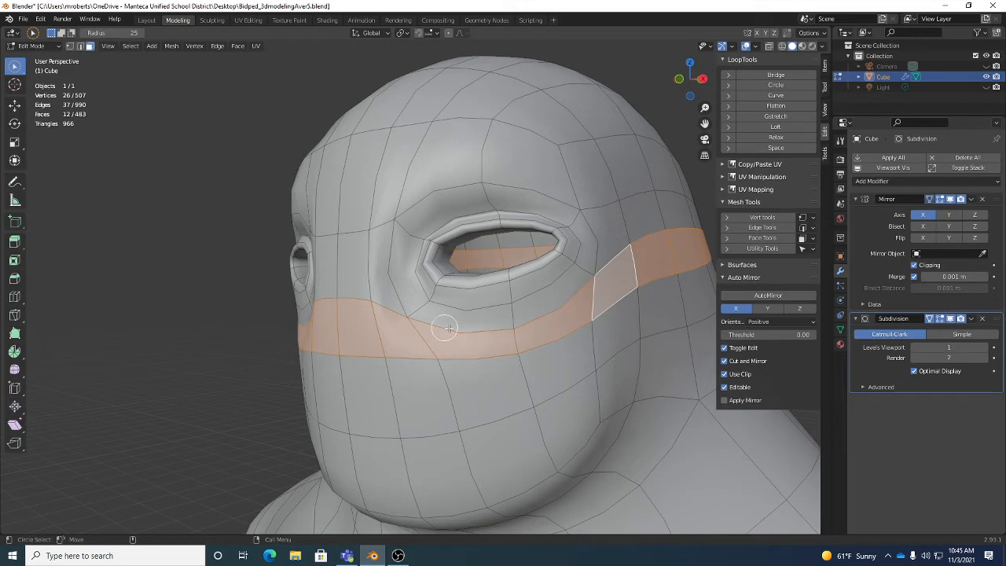
- Select the six faces of the mouth area on the modelled half and inset them by about 0.22 m
{"action": "middle_click_drag", "start_coordinate": [478, 396], "coordinate": [484, 341], "text": "shift"}
{"action": "middle_click_drag", "start_coordinate": [368, 323], "coordinate": [429, 312]}
{"action": "mouse_move", "coordinate": [431, 312]}
{"action": "left_mouse_down"}
{"action": "mouse_move", "coordinate": [544, 304]}
{"action": "mouse_move", "coordinate": [472, 369]}
{"action": "mouse_move", "coordinate": [464, 364]}
{"action": "left_mouse_up"}
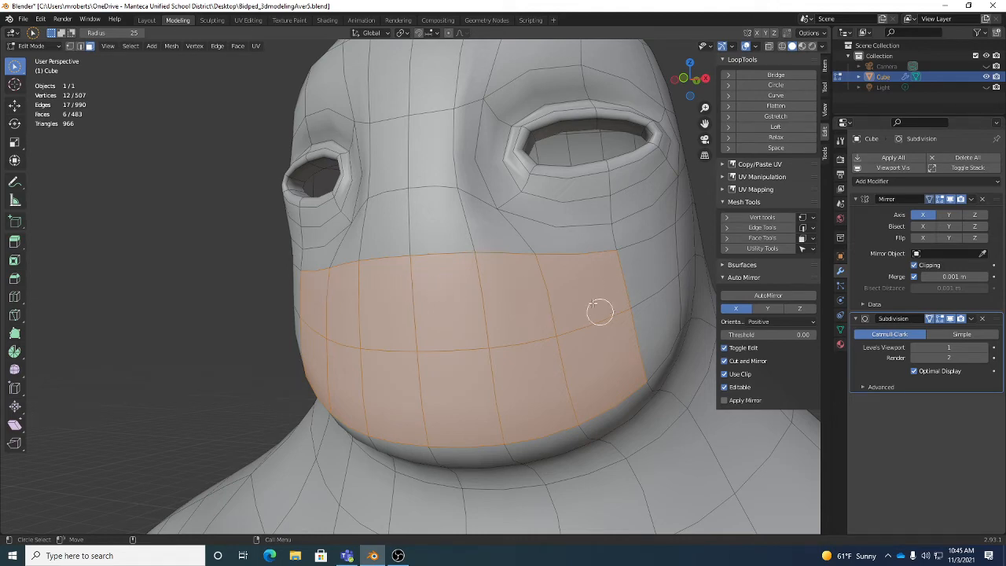
{"action": "middle_click_drag", "start_coordinate": [626, 335], "coordinate": [545, 332]}
{"action": "scroll", "coordinate": [574, 335], "scroll_direction": "down", "scroll_amount": 5}
{"action": "scroll", "coordinate": [568, 335], "scroll_direction": "up", "scroll_amount": 1}
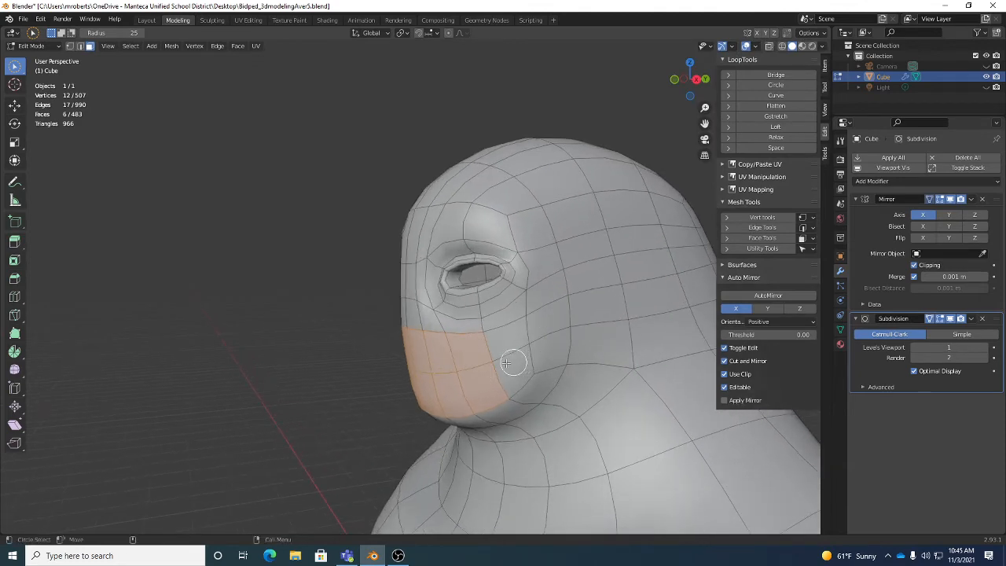
{"action": "middle_click_drag", "start_coordinate": [476, 367], "coordinate": [482, 259]}
{"action": "scroll", "coordinate": [481, 344], "scroll_direction": "up", "scroll_amount": 2}
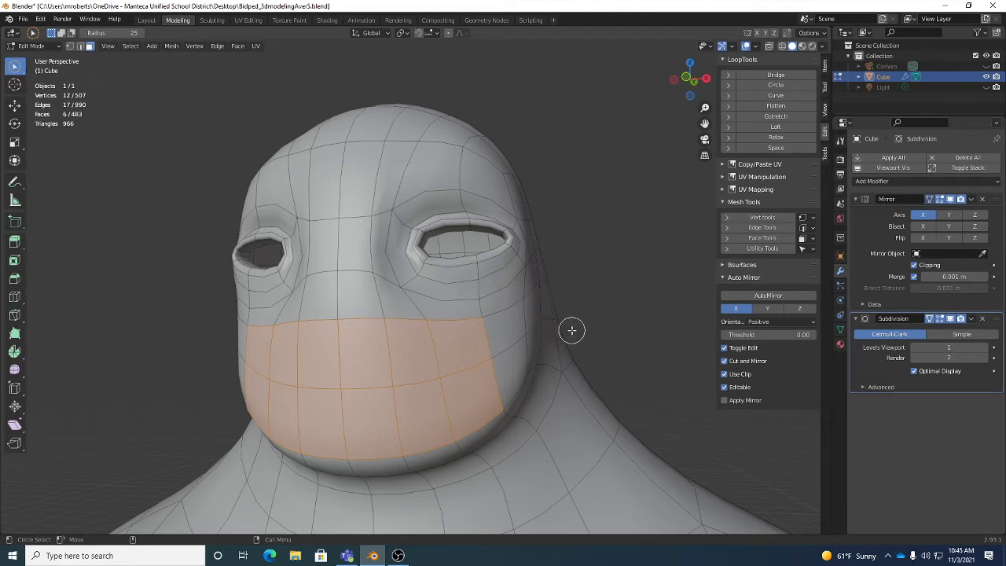
{"action": "key", "text": "i"}
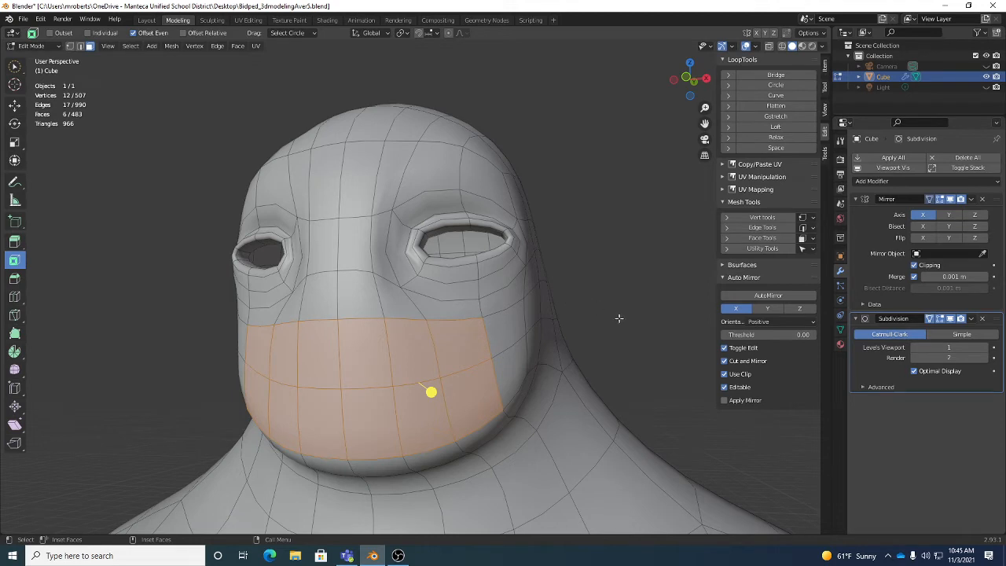
{"action": "key", "text": "i"}
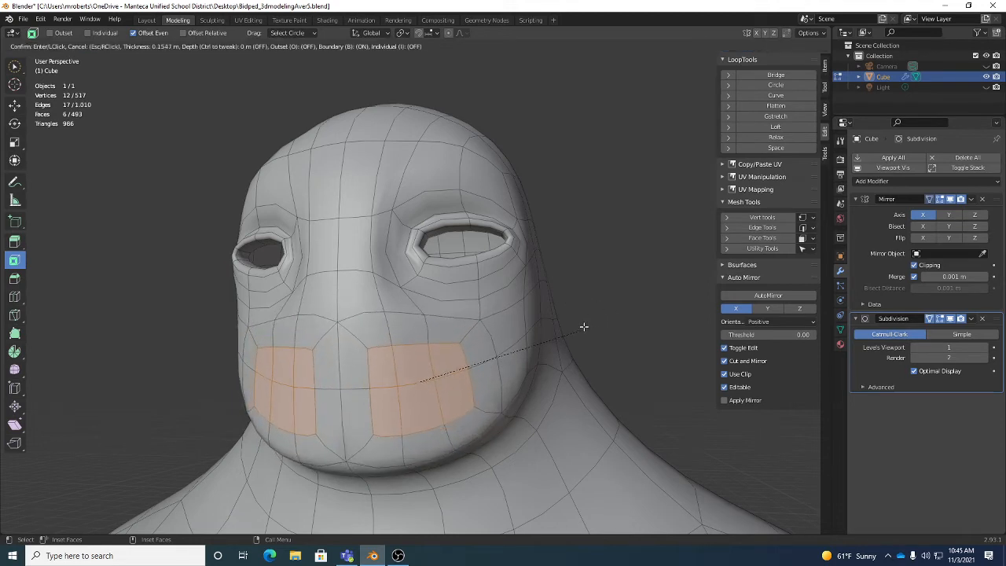
{"action": "left_click", "coordinate": [440, 361]}
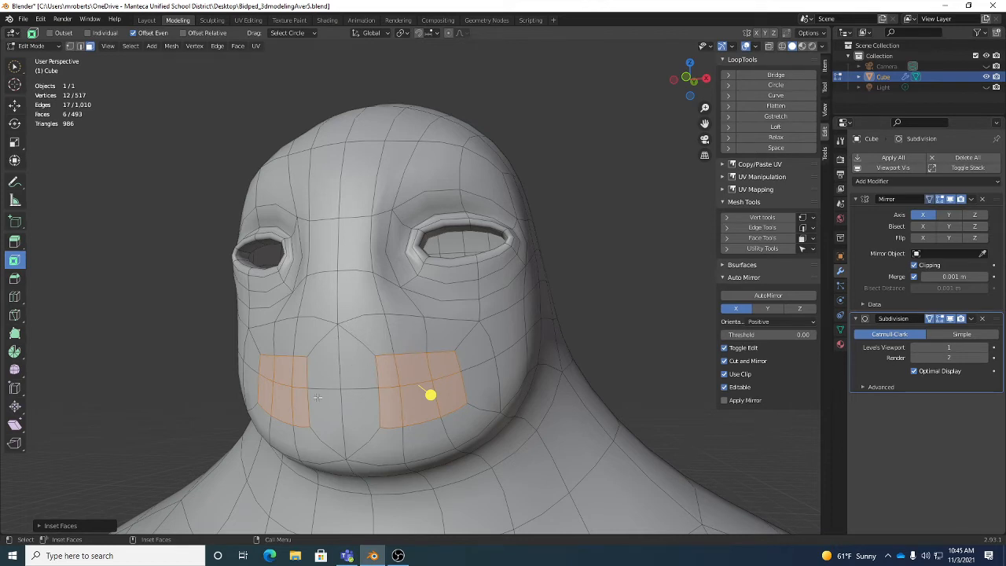
- Turn off the Boundary option of the inset so the mouth faces join across the mirror centre line
{"action": "left_click", "coordinate": [61, 525]}
{"action": "left_click", "coordinate": [60, 403]}
{"action": "left_click", "coordinate": [61, 525]}
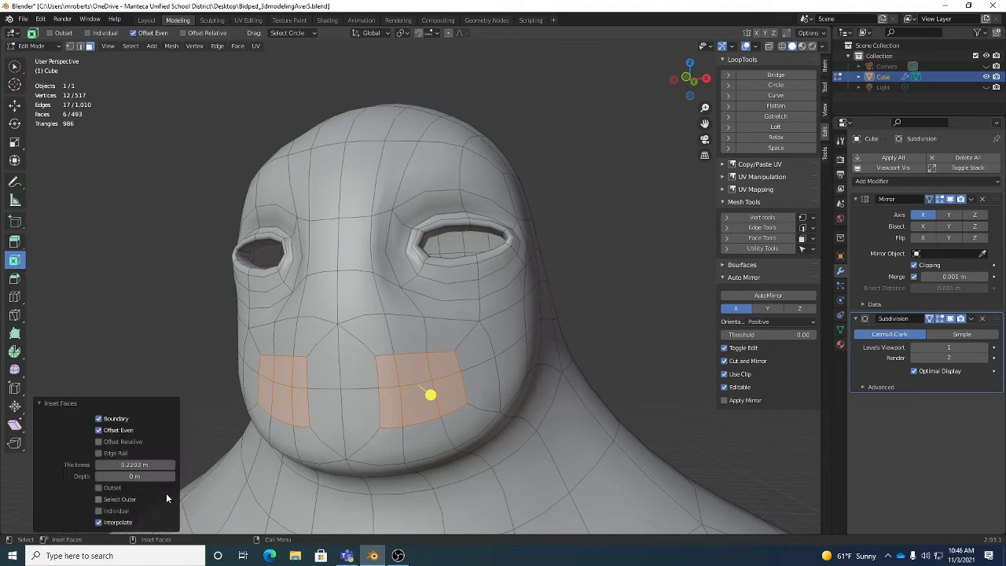
{"action": "left_click", "coordinate": [98, 418]}
{"action": "left_click", "coordinate": [99, 418]}
{"action": "left_click", "coordinate": [98, 419]}
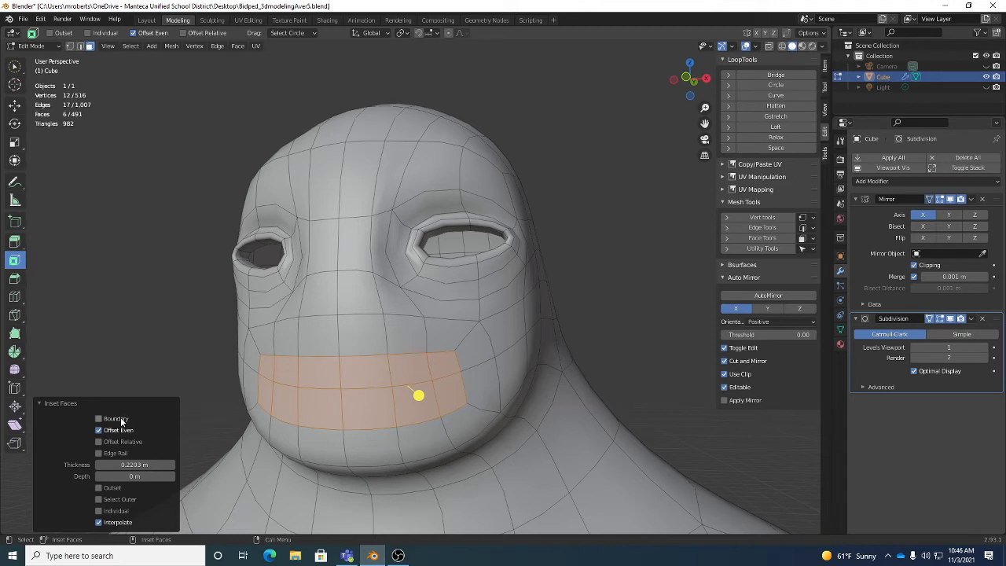
- Scale the inset mouth faces to 0.681 and move them toward the mirror centre line to rejoin both halves
{"action": "key", "text": "s"}
{"action": "middle_click_drag", "start_coordinate": [486, 375], "coordinate": [491, 373]}
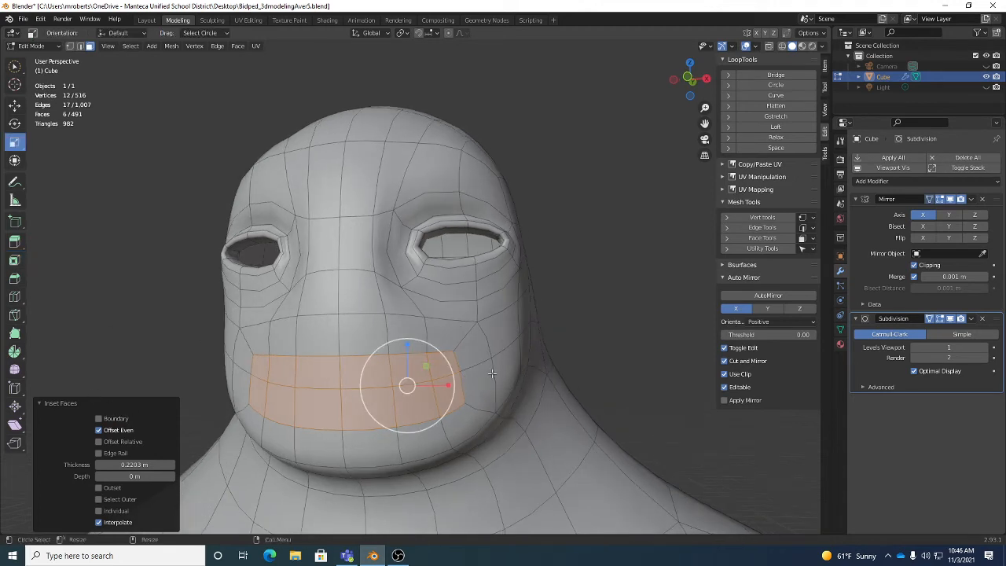
{"action": "key", "text": "s"}
{"action": "left_click", "coordinate": [466, 385]}
{"action": "key", "text": "g"}
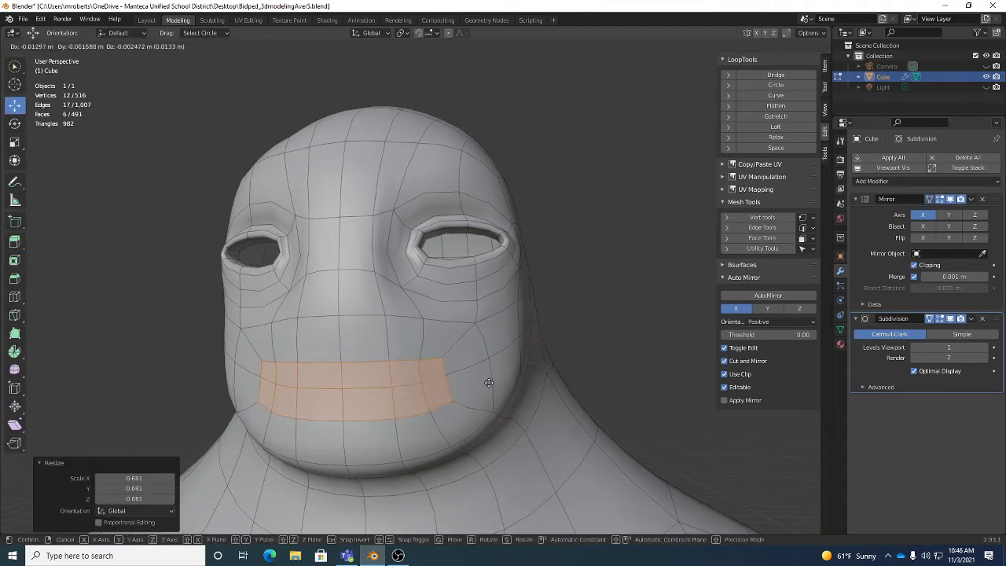
{"action": "left_click", "coordinate": [488, 383]}
{"action": "left_click", "coordinate": [62, 463]}
{"action": "middle_click_drag", "start_coordinate": [492, 376], "coordinate": [422, 386]}
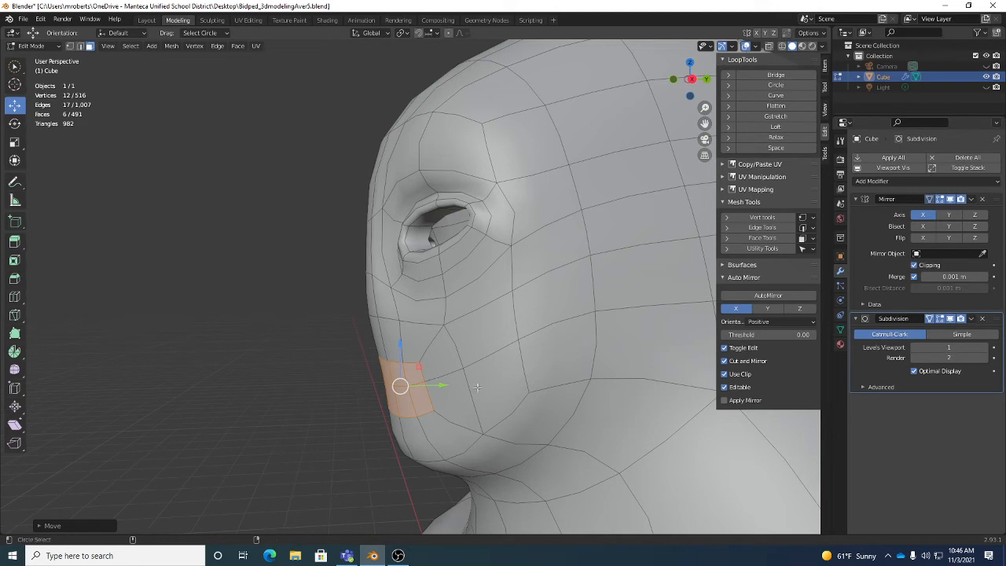
- Extrude the selected mouth faces and push them back into the head to form the mouth cavity
{"action": "key", "text": "ctrl+e"}
{"action": "mouse_move", "coordinate": [511, 385]}
{"action": "middle_mouse_down"}
{"action": "mouse_move", "coordinate": [532, 384]}
{"action": "mouse_move", "coordinate": [526, 374]}
{"action": "middle_mouse_up"}
{"action": "key", "text": "e"}
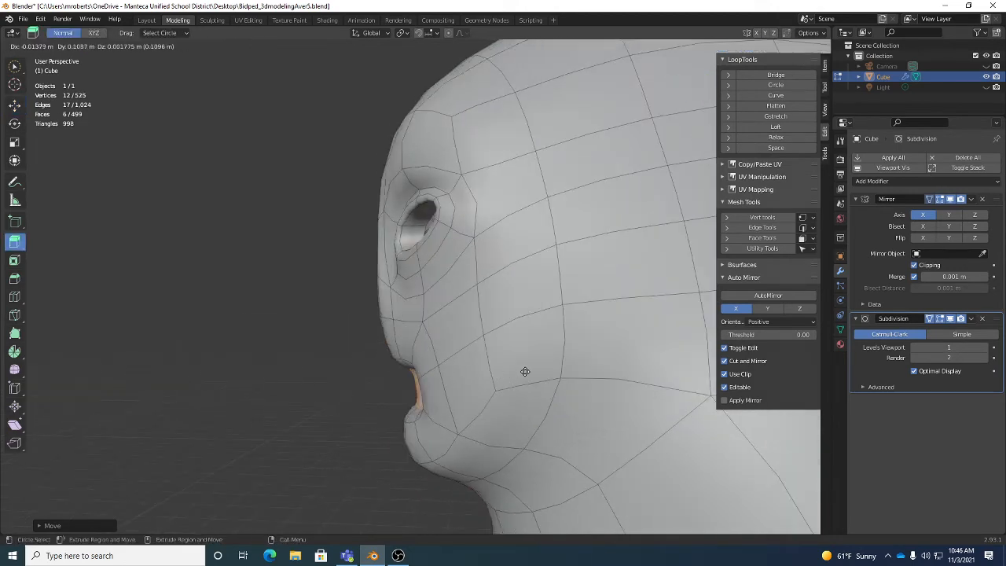
{"action": "left_click", "coordinate": [569, 367]}
{"action": "middle_click_drag", "start_coordinate": [465, 367], "coordinate": [594, 374]}
- Cycle the selection tool to plain tweak selection and switch to edge selection at the mouth
{"action": "key", "text": "w"}
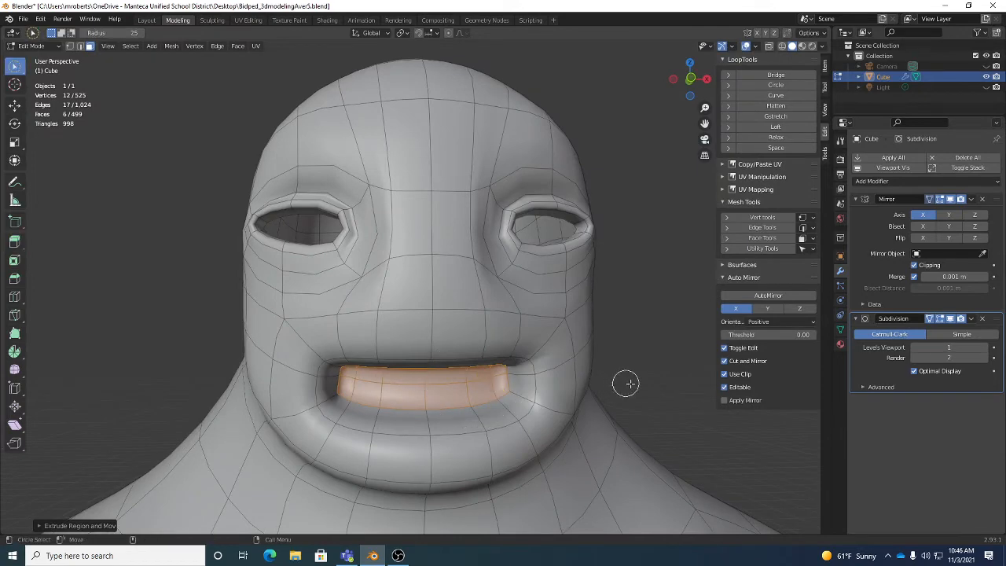
{"action": "key", "text": "w"}
{"action": "key", "text": "w"}
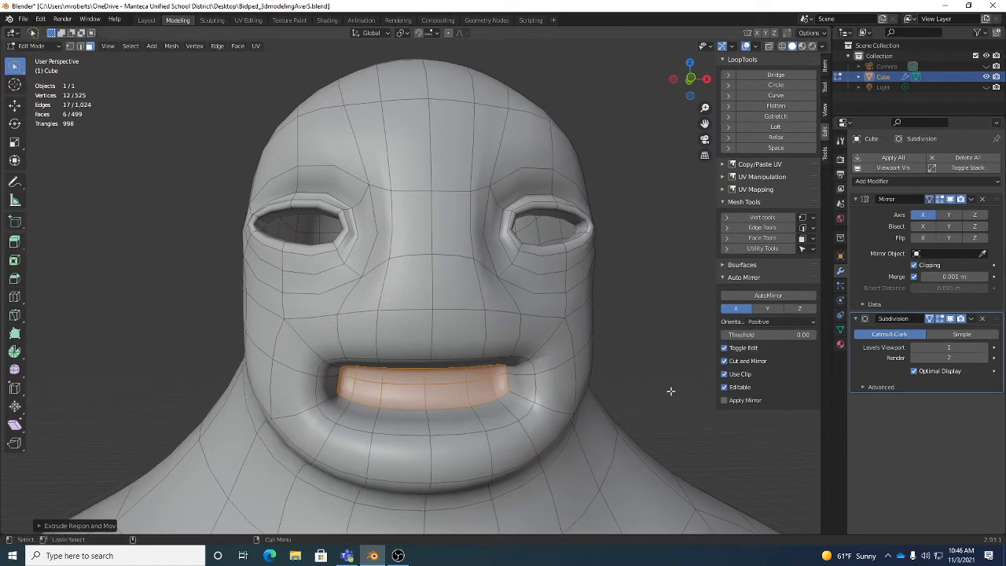
{"action": "scroll", "coordinate": [458, 419], "scroll_direction": "up", "scroll_amount": 6}
{"action": "left_click_drag", "start_coordinate": [528, 400], "coordinate": [537, 367], "text": "alt"}
{"action": "scroll", "coordinate": [469, 425], "scroll_direction": "down", "scroll_amount": 3}
{"action": "key", "text": "2"}
- Pull the lower lip edges upward and adjust the mouth corner edges to narrow the mouth opening
{"action": "left_click_drag", "start_coordinate": [609, 382], "coordinate": [643, 345]}
{"action": "left_click_drag", "start_coordinate": [363, 358], "coordinate": [361, 335]}
{"action": "left_click_drag", "start_coordinate": [563, 377], "coordinate": [568, 359]}
{"action": "middle_click_drag", "start_coordinate": [631, 361], "coordinate": [545, 369]}
{"action": "left_click_drag", "start_coordinate": [545, 368], "coordinate": [548, 360]}
{"action": "left_click_drag", "start_coordinate": [609, 326], "coordinate": [622, 326]}
{"action": "middle_click_drag", "start_coordinate": [434, 312], "coordinate": [514, 304]}
{"action": "scroll", "coordinate": [515, 306], "scroll_direction": "down", "scroll_amount": 5}
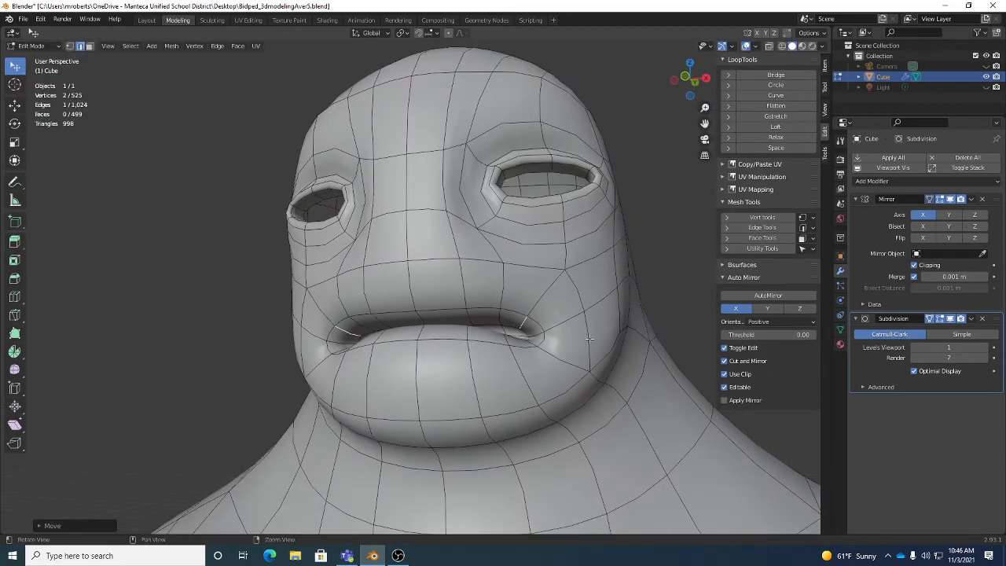
- Add one edge loop through the faces encircling the mouth to define the lips, and clear the selection
{"action": "middle_click_drag", "start_coordinate": [503, 346], "coordinate": [510, 313]}
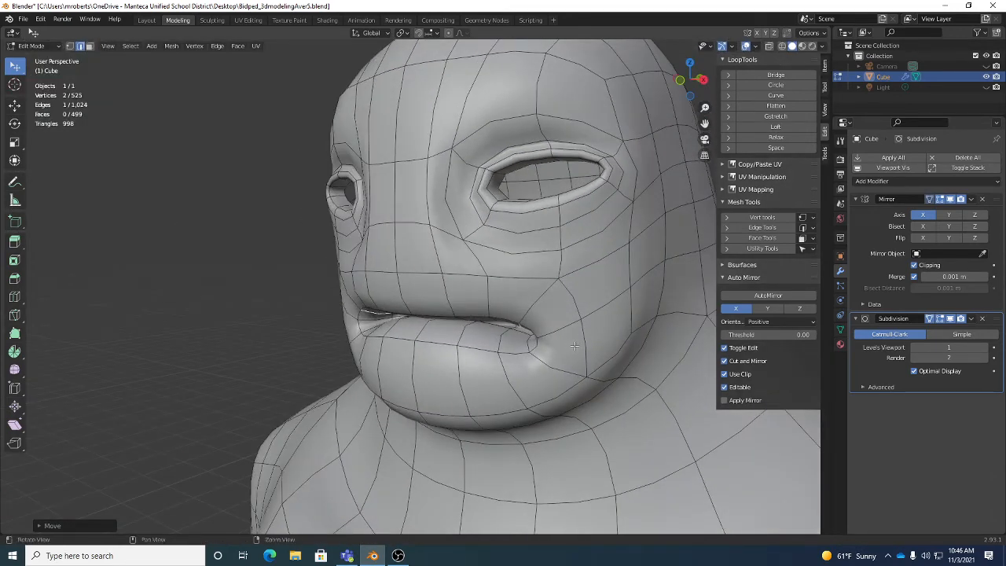
{"action": "key", "text": "ctrl+r"}
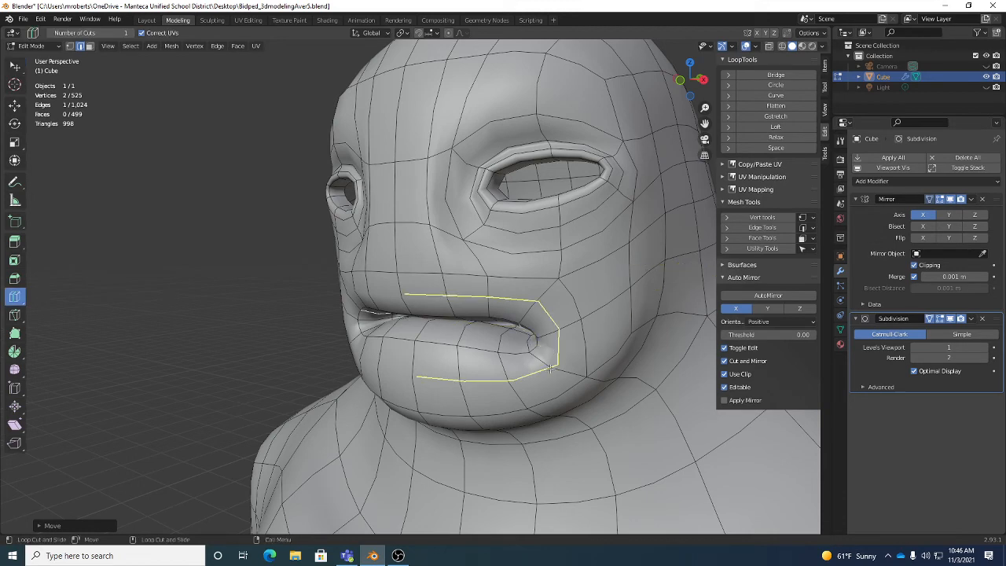
{"action": "middle_click_drag", "start_coordinate": [542, 374], "coordinate": [526, 327]}
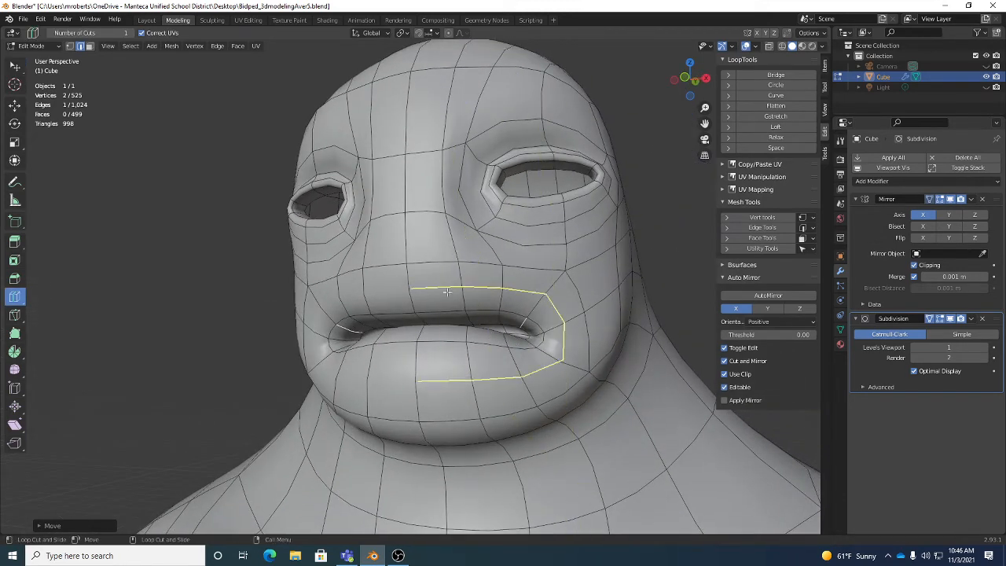
{"action": "middle_click_drag", "start_coordinate": [550, 235], "coordinate": [552, 245]}
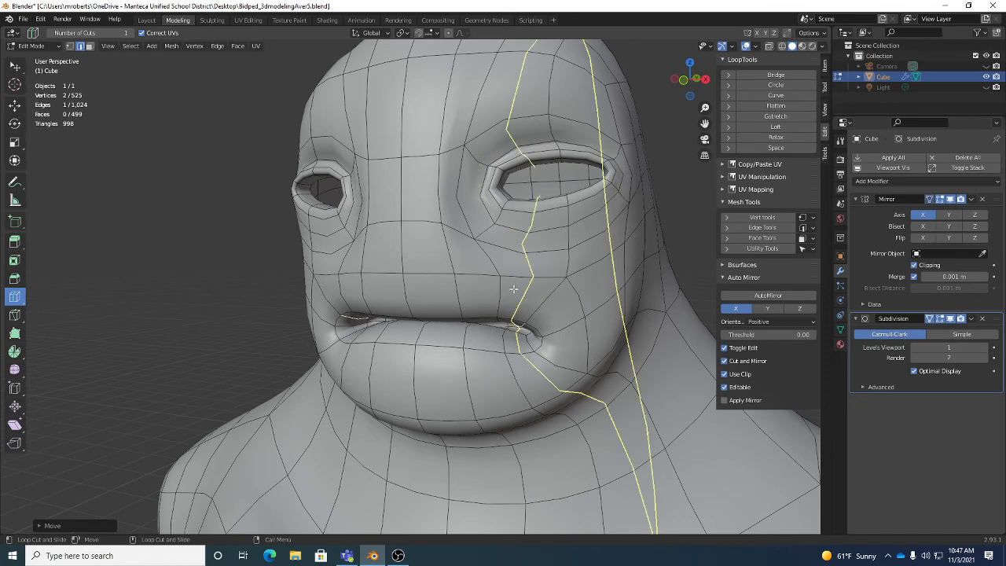
{"action": "left_click", "coordinate": [554, 330]}
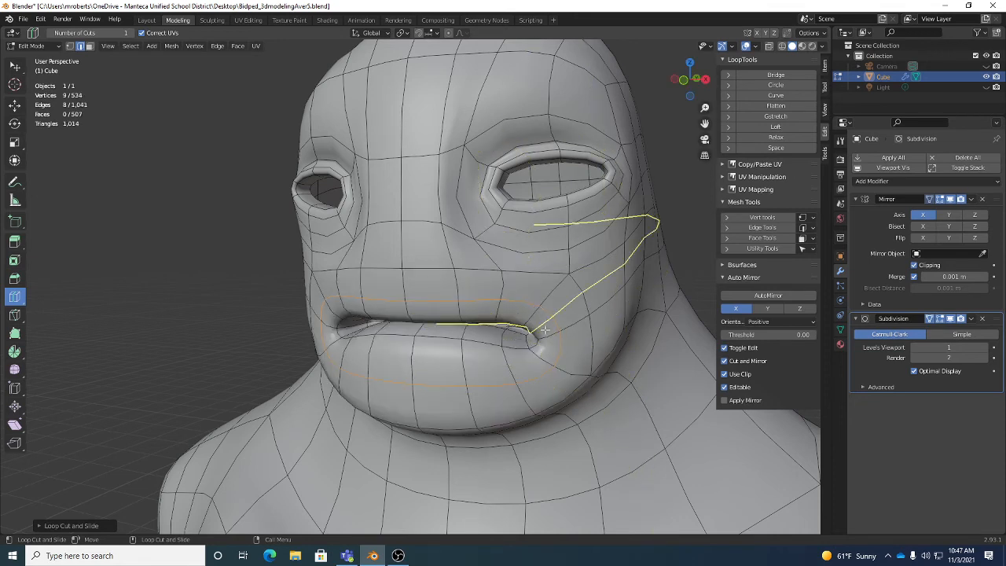
{"action": "key", "text": "w"}
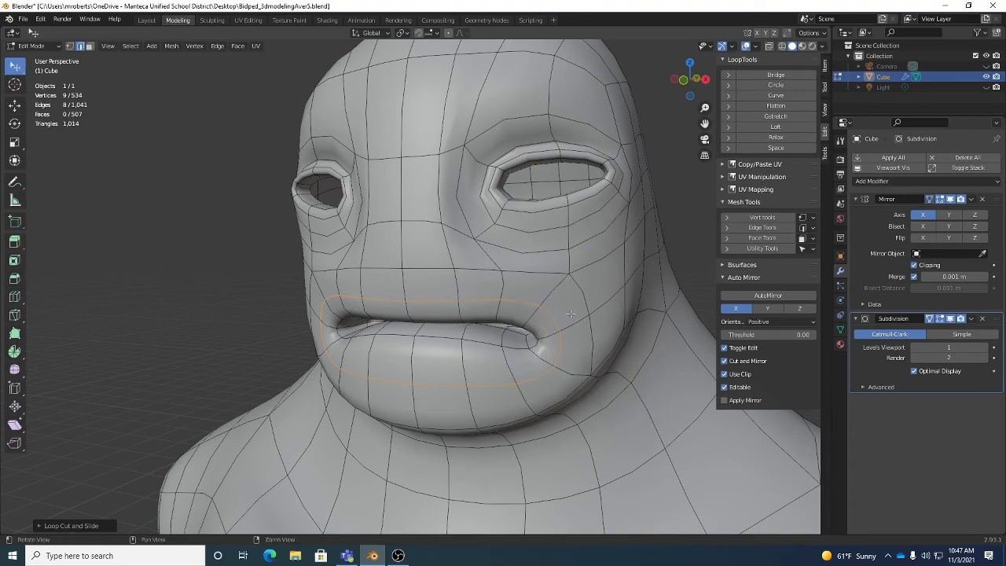
{"action": "middle_click_drag", "start_coordinate": [556, 312], "coordinate": [586, 317]}
{"action": "left_click", "coordinate": [631, 306]}
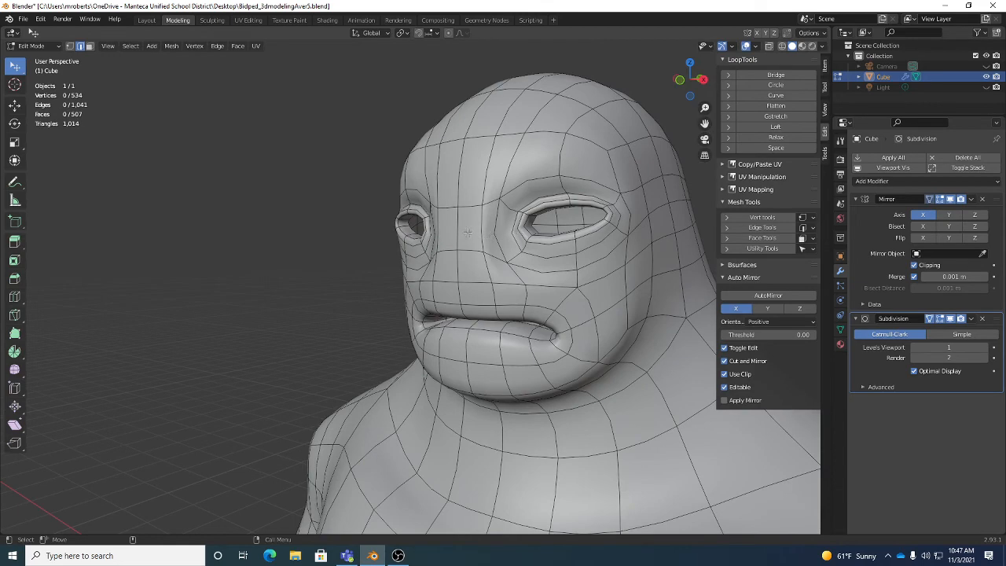
- Examine the edge loops around the eye by selecting them one after another
{"action": "mouse_move", "coordinate": [615, 334]}
{"action": "middle_mouse_down"}
{"action": "mouse_move", "coordinate": [628, 338]}
{"action": "mouse_move", "coordinate": [618, 341]}
{"action": "middle_mouse_up"}
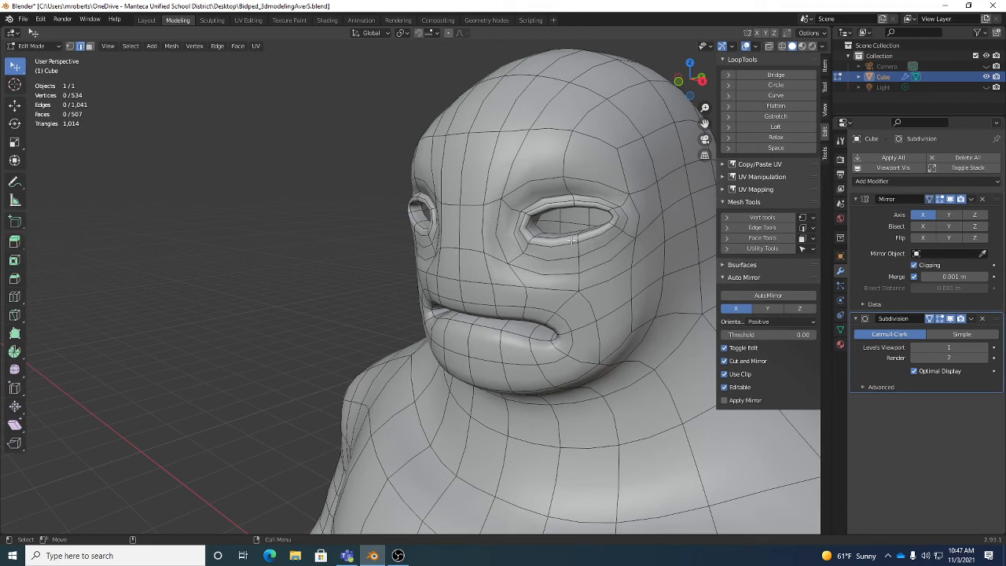
{"action": "left_click", "coordinate": [526, 249], "text": "alt"}
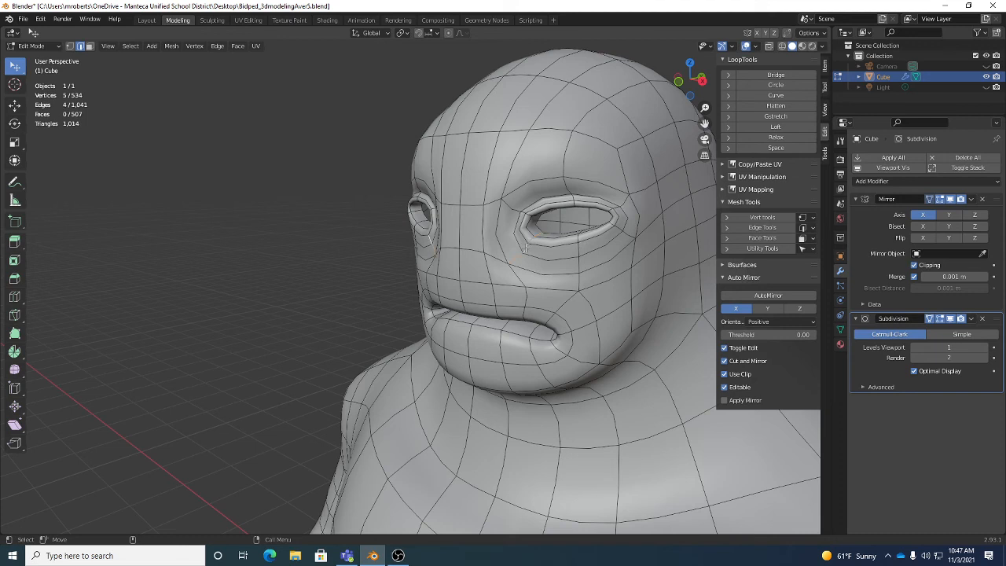
{"action": "left_click", "coordinate": [579, 245], "text": "shift"}
{"action": "left_click", "coordinate": [603, 238], "text": "alt"}
{"action": "left_click", "coordinate": [605, 246], "text": "alt"}
{"action": "left_click", "coordinate": [586, 242], "text": "alt"}
{"action": "left_click", "coordinate": [580, 253], "text": "shift"}
{"action": "left_click", "coordinate": [629, 233]}
- Examine the edge loops around the mouth and lips by selecting them in turn, and deselect everything
{"action": "left_click", "coordinate": [525, 299], "text": "alt"}
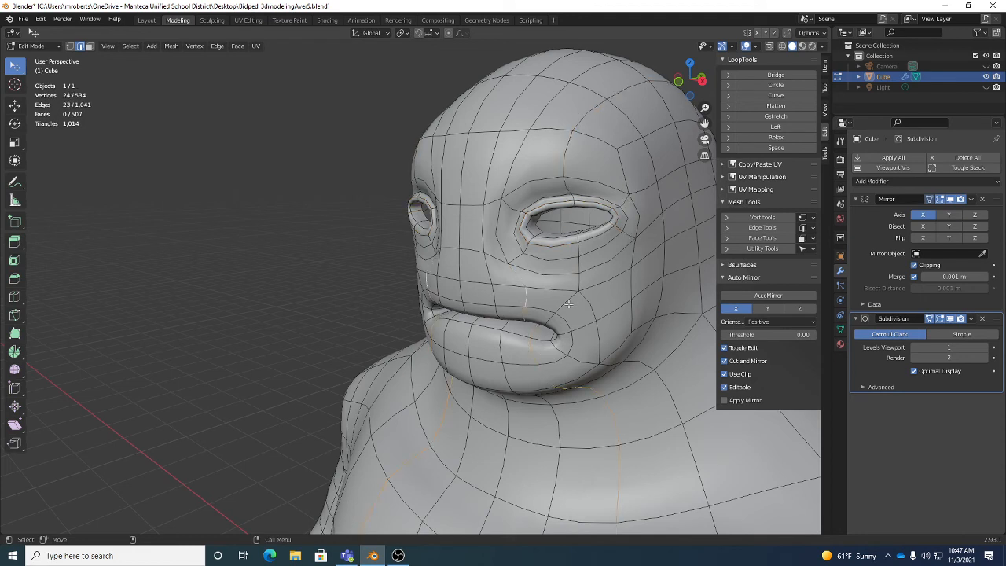
{"action": "left_click", "coordinate": [569, 304], "text": "alt"}
{"action": "left_click", "coordinate": [585, 325], "text": "alt"}
{"action": "left_click", "coordinate": [571, 359], "text": "alt"}
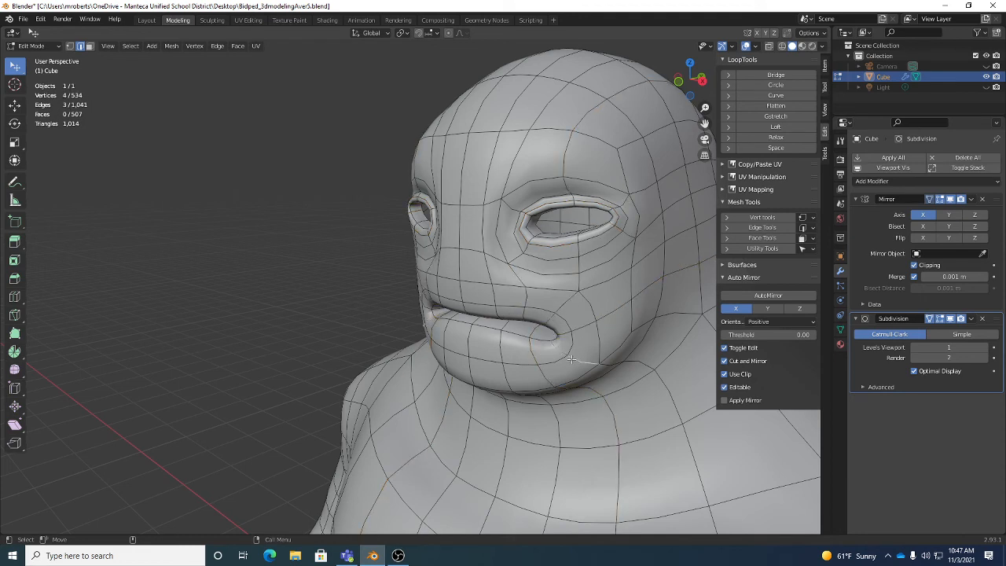
{"action": "left_click", "coordinate": [542, 366], "text": "alt"}
{"action": "left_click", "coordinate": [552, 360], "text": "alt"}
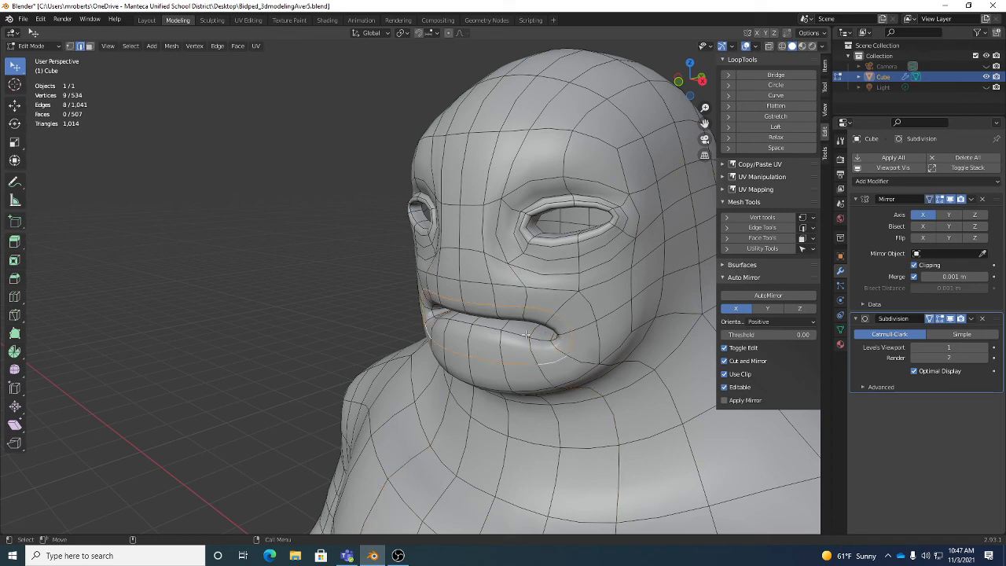
{"action": "left_click", "coordinate": [525, 334], "text": "alt"}
{"action": "left_click", "coordinate": [348, 278]}
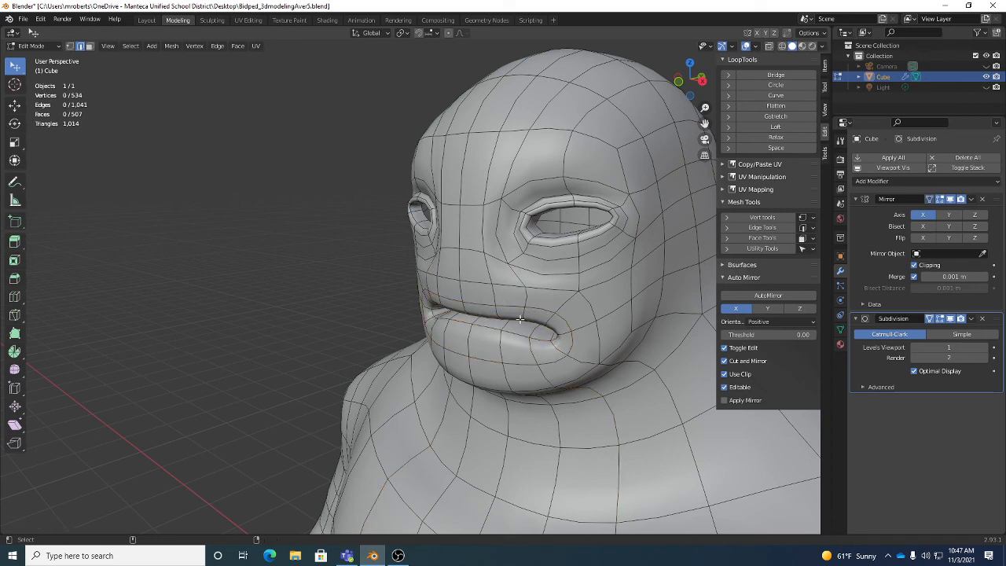
- Save the model as a new version named Bidped_3dmodelingAver6.blend in the Desktop folder
{"action": "key", "text": "ctrl+shift+s"}
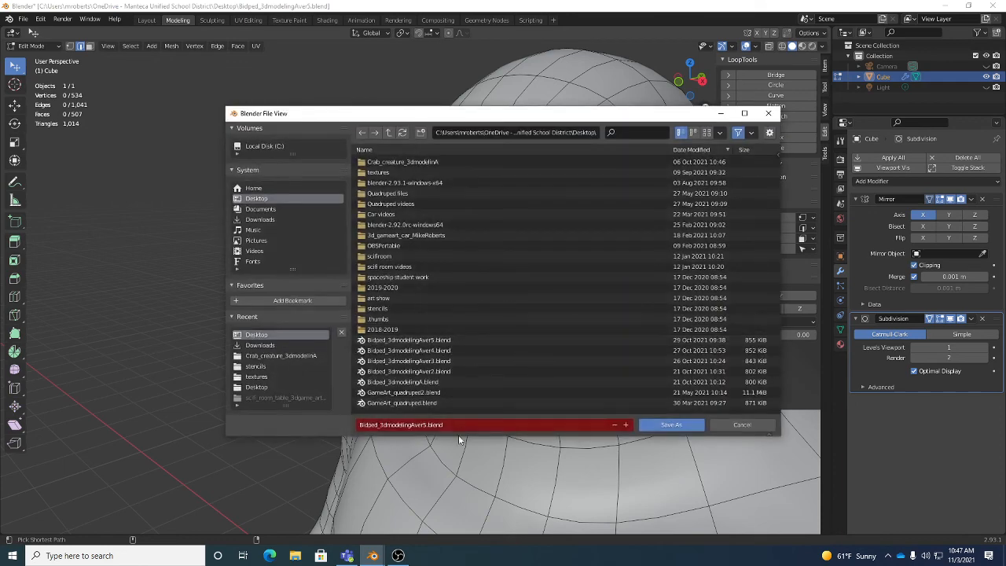
{"action": "key", "text": "Right"}
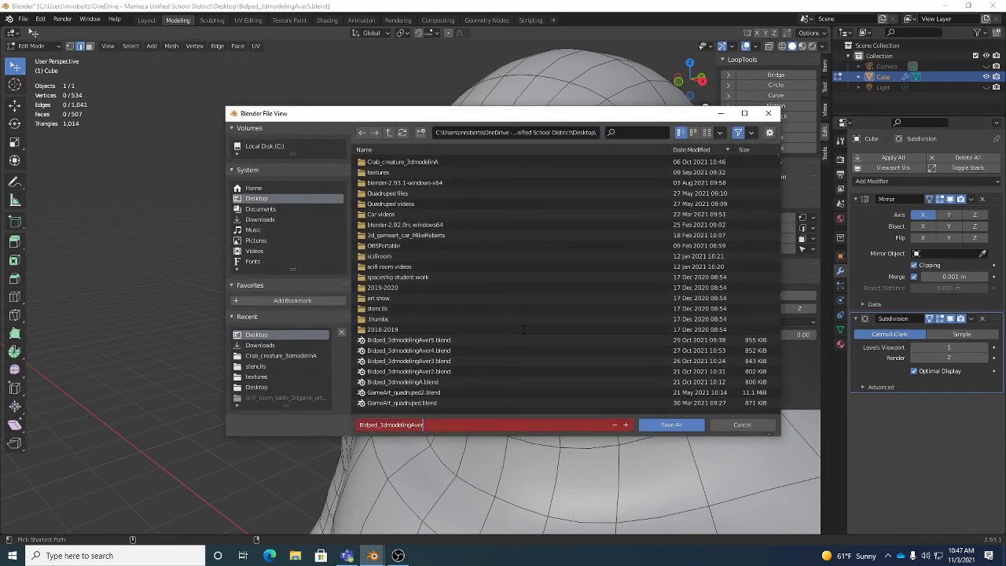
{"action": "type", "text": "6"}
{"action": "left_click", "coordinate": [659, 425]}
{"action": "left_click", "coordinate": [658, 425]}
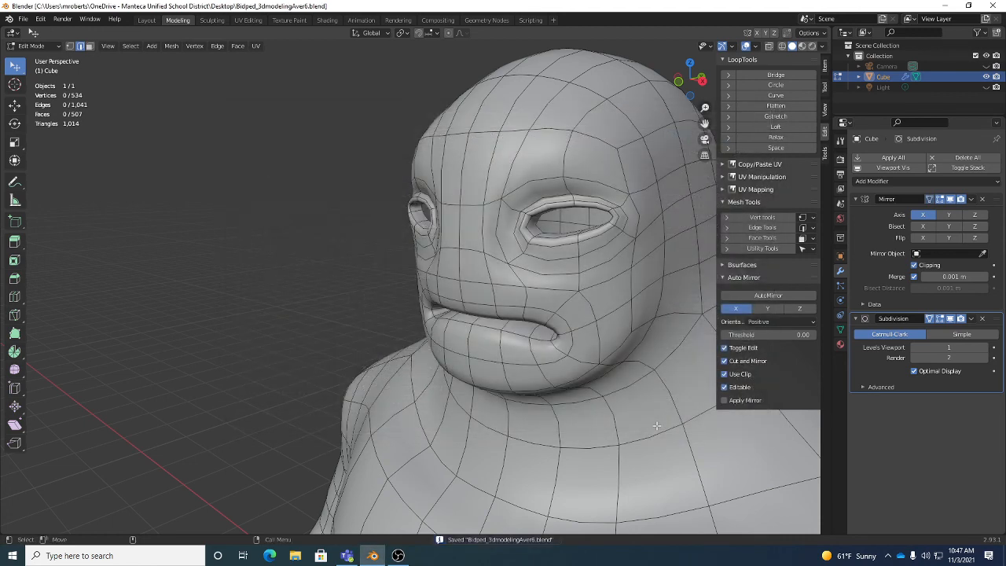
{"action": "left_click", "coordinate": [399, 556]}
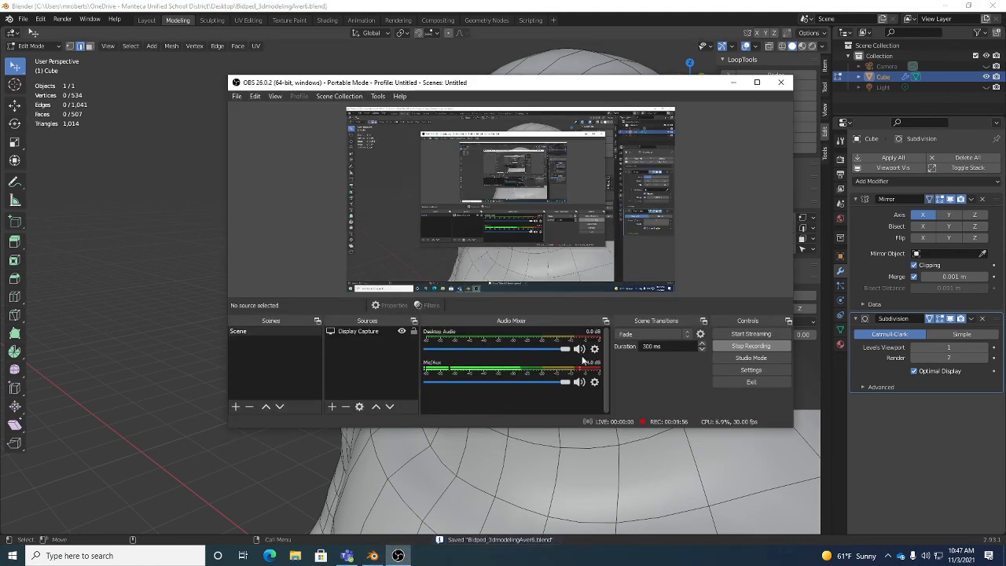